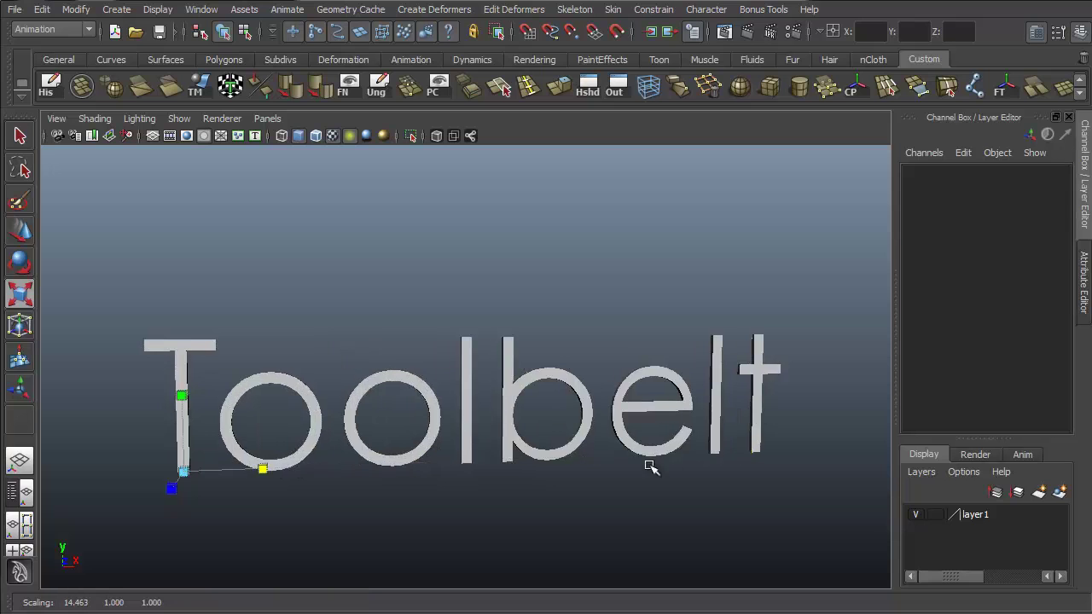
# Step: Tumble the Toolbelt title to an oblique angle and lift the M upward to reveal 'the'
pyautogui.press('e')
pyautogui.keyDown('alt'); pyautogui.moveTo(526, 439); pyautogui.dragTo(578, 396, button='middle'); pyautogui.keyUp('alt')
pyautogui.keyDown('alt'); pyautogui.moveTo(578, 395); pyautogui.dragTo(339, 470); pyautogui.keyUp('alt')
pyautogui.press('w')
pyautogui.click(261, 415)
pyautogui.moveTo(259, 263); pyautogui.dragTo(722, 322)
pyautogui.press('q')
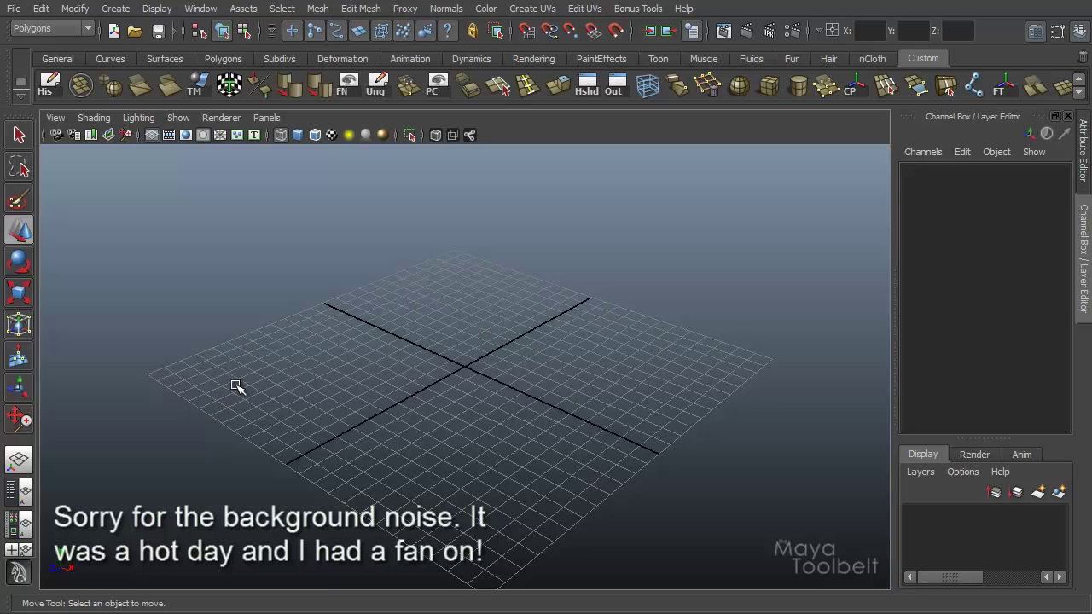
# Step: Activate View > Camera Tools > 2D Pan/Zoom Tool and show its Tool Settings (zoom scale 1.0000, 2D Pan)
pyautogui.click(56, 118)
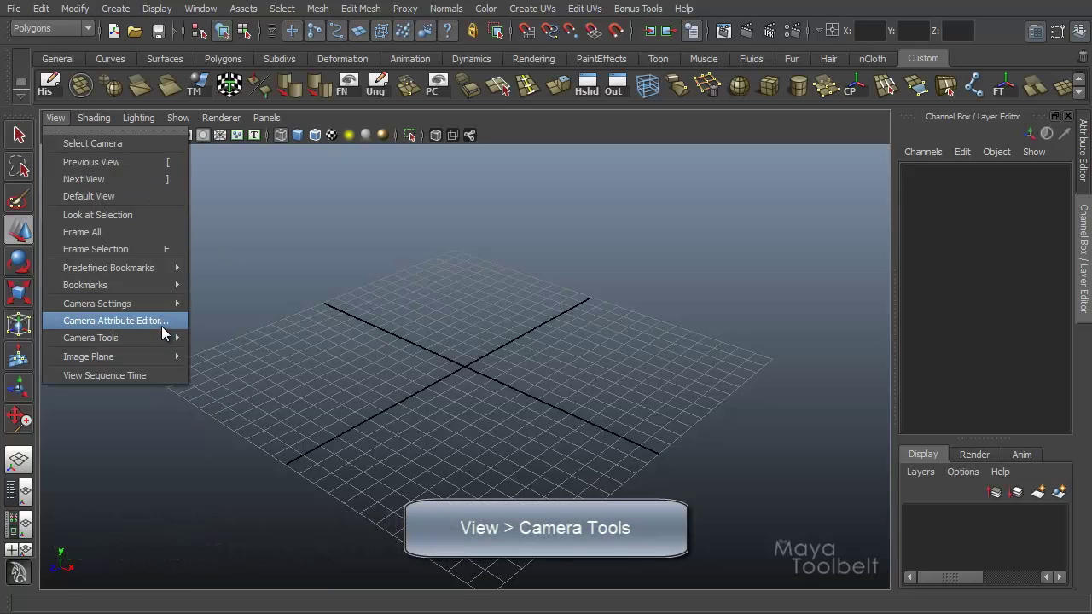
pyautogui.moveTo(157, 337)
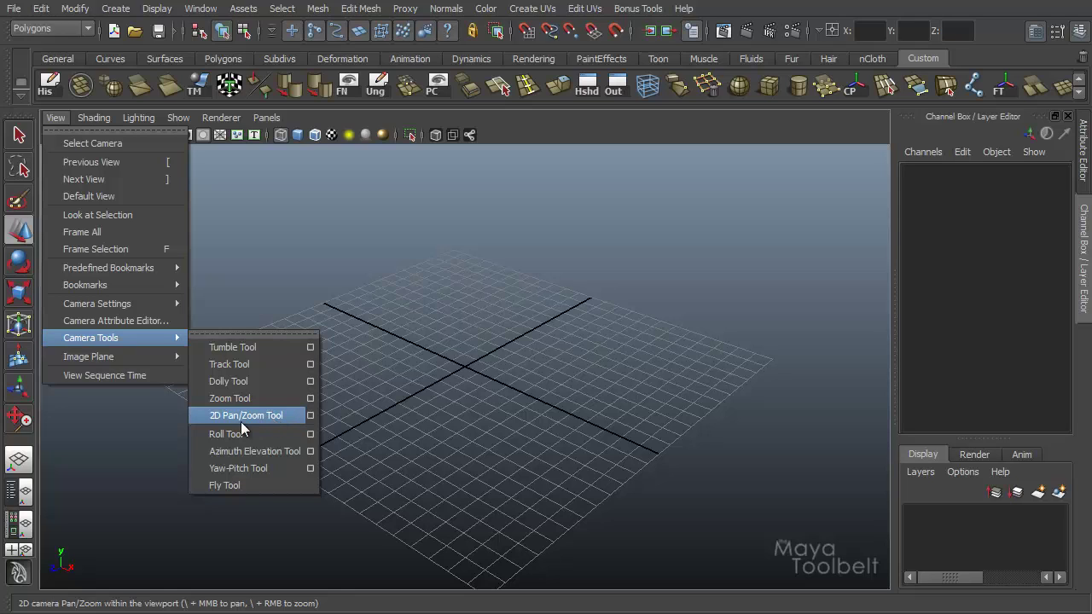
pyautogui.click(279, 414)
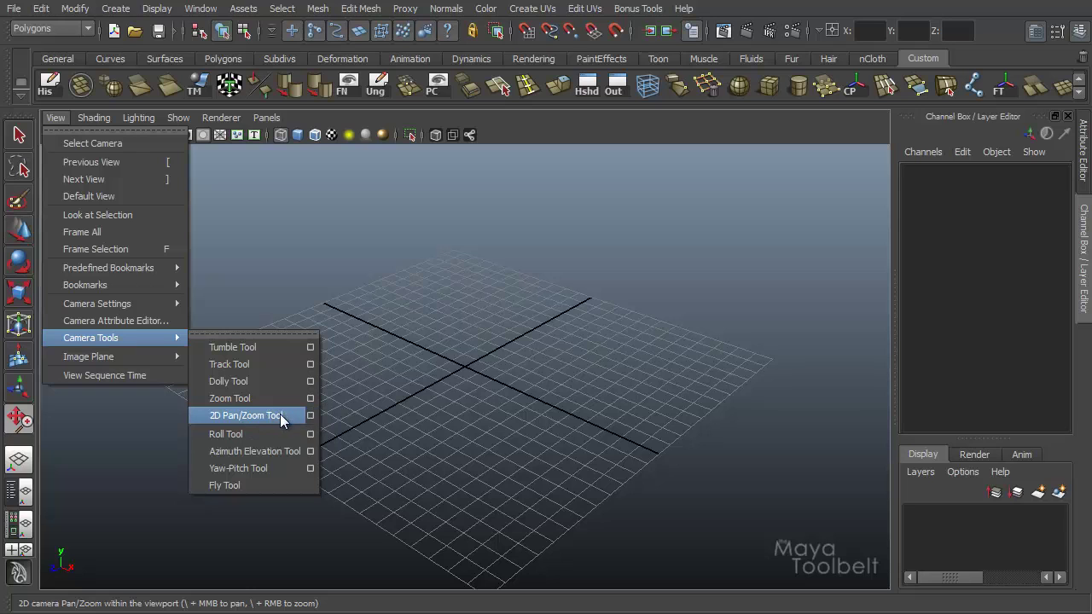
pyautogui.click(310, 417)
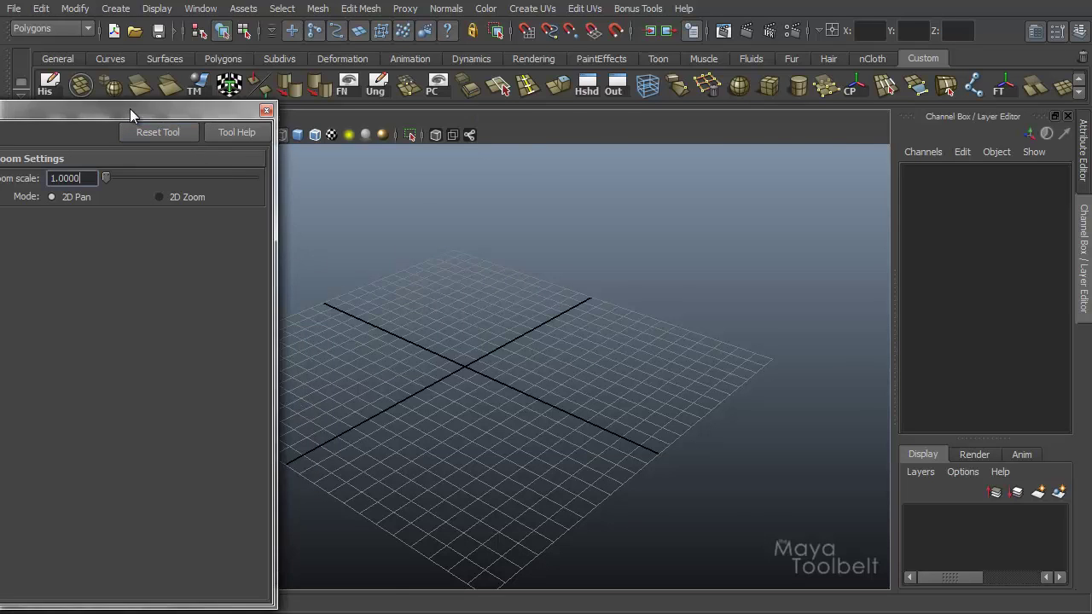
# Step: Narrow the settings panel, pan the view in 2D, then set 2D Zoom mode with zoom scale 16.7825
pyautogui.moveTo(390, 263); pyautogui.dragTo(373, 266)
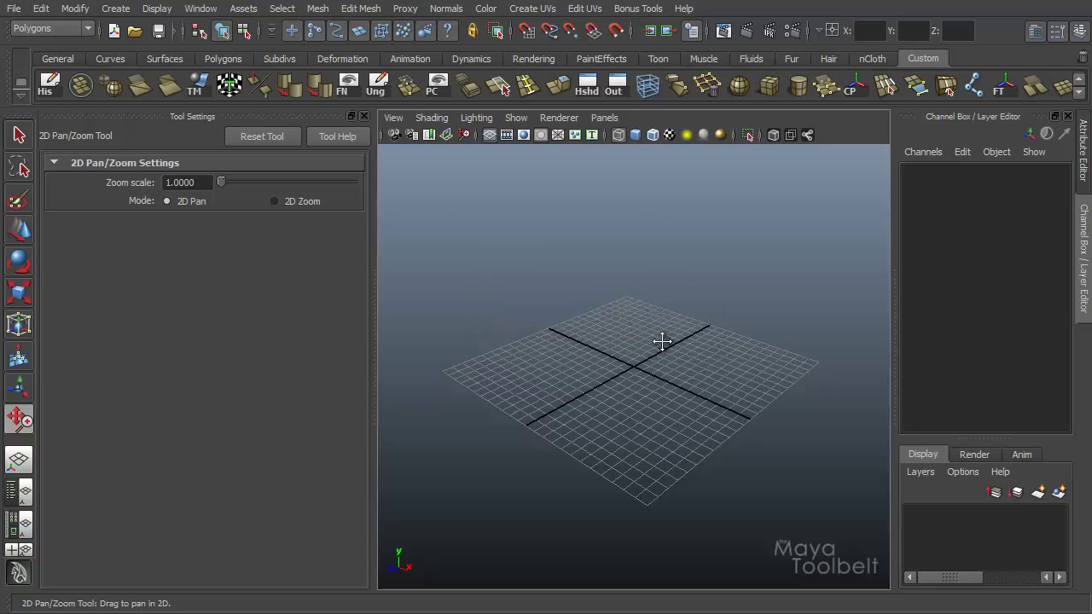
pyautogui.moveTo(663, 341); pyautogui.dragTo(607, 288)
pyautogui.click(282, 203)
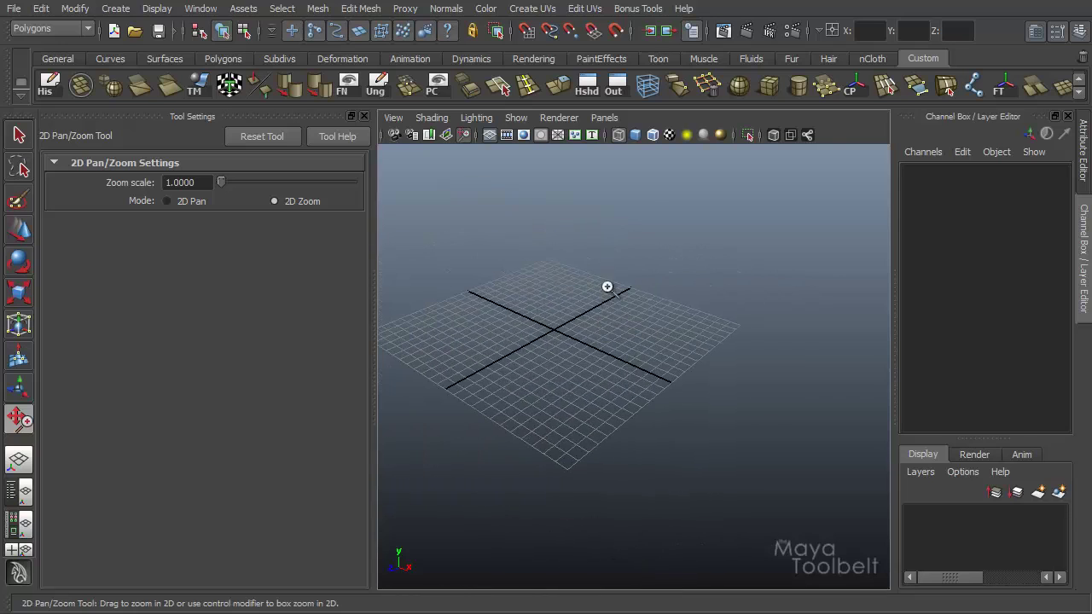
pyautogui.moveTo(222, 187); pyautogui.dragTo(285, 215)
pyautogui.moveTo(583, 329); pyautogui.dragTo(359, 288)
# Step: Zoom the view in and out, pan around the grid in 2D Pan mode, then return to 2D Zoom
pyautogui.moveTo(608, 299); pyautogui.dragTo(589, 273)
pyautogui.click(204, 205)
pyautogui.moveTo(526, 354); pyautogui.dragTo(546, 402)
pyautogui.click(300, 205)
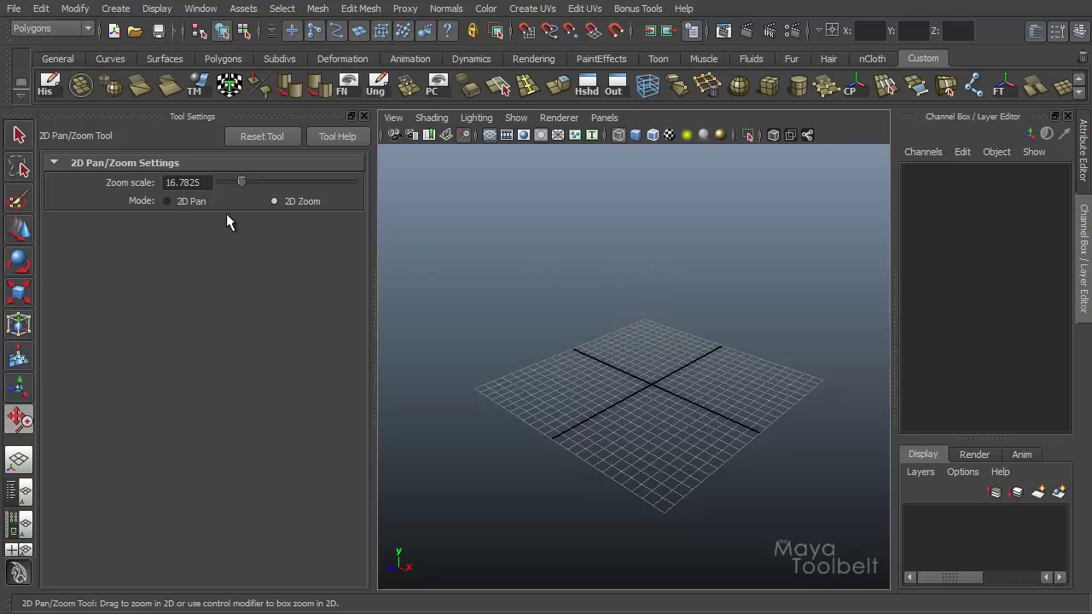
# Step: Reset the zoom scale to 1 and toggle the 2D Pan/Zoom view off with the backslash key
pyautogui.doubleClick(187, 182)
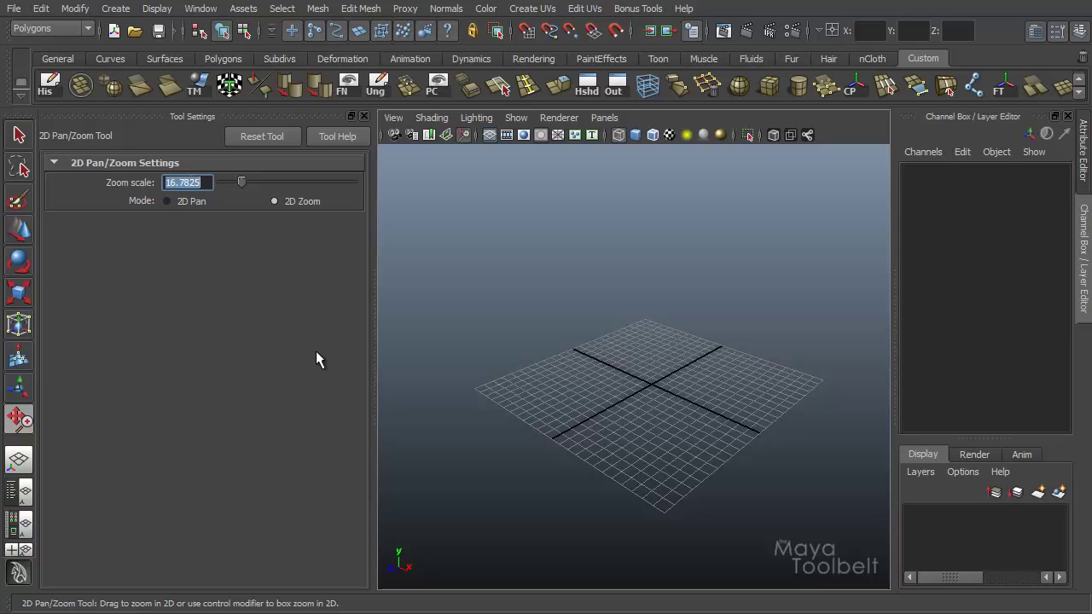
pyautogui.write('1')
pyautogui.press('Return')
pyautogui.press('q')
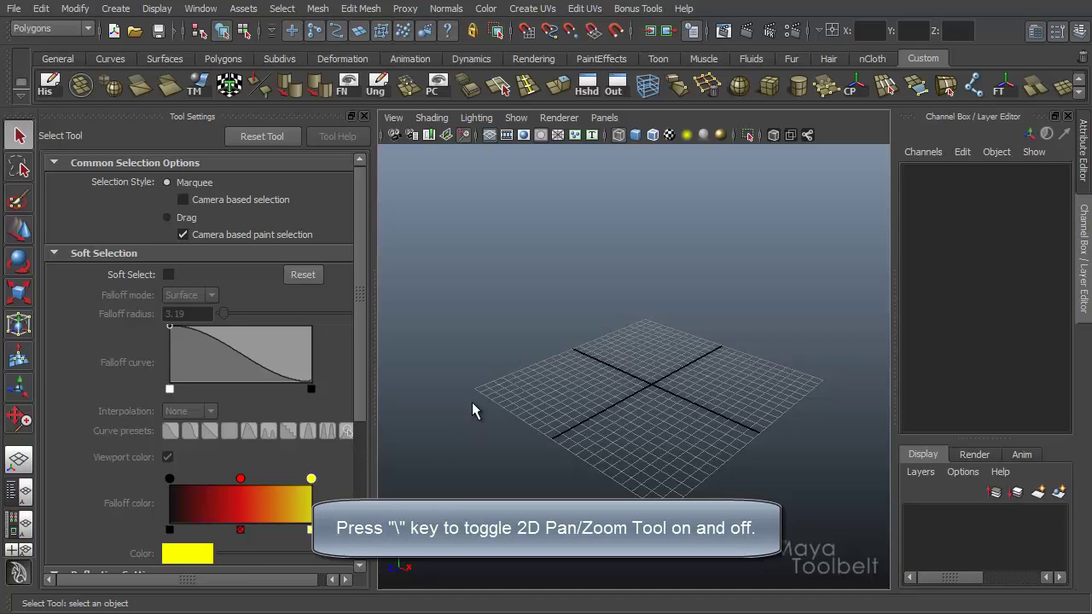
pyautogui.press('\\')
pyautogui.press('\\')
pyautogui.press('\\')
pyautogui.press('\\')
pyautogui.press('\\')
pyautogui.press('\\')
pyautogui.press('\\')
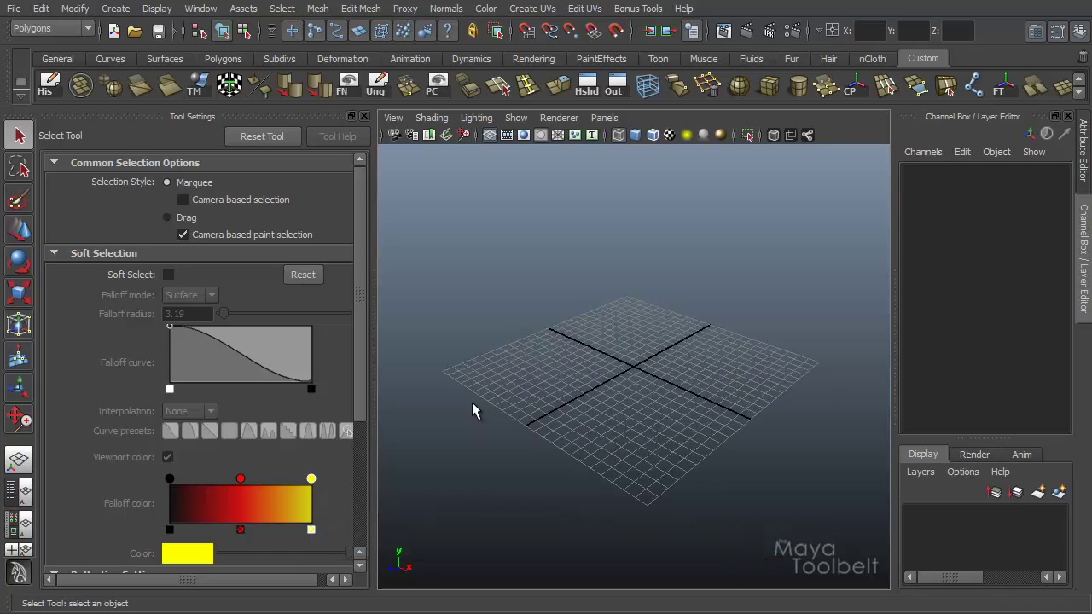
pyautogui.press('\\')
pyautogui.press('\\')
pyautogui.press('\\')
pyautogui.press('\\')
pyautogui.press('\\')
pyautogui.press('\\')
pyautogui.press('\\')
pyautogui.press('\\')
# Step: Start a new scene without saving and close the Tool Settings panel
pyautogui.click(14, 7)
pyautogui.click(43, 32)
pyautogui.click(539, 325)
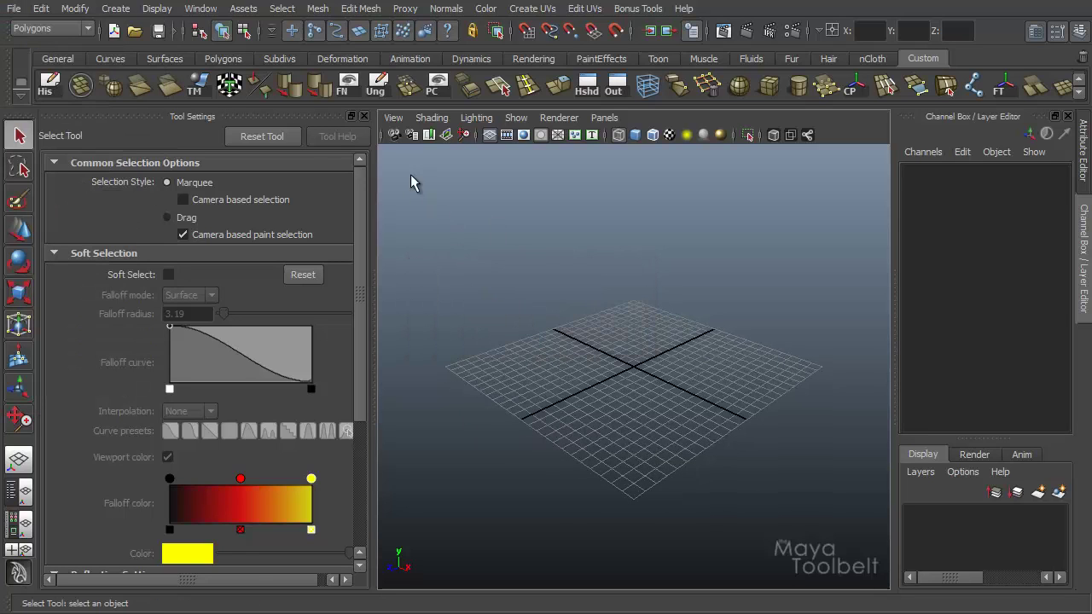
pyautogui.click(364, 116)
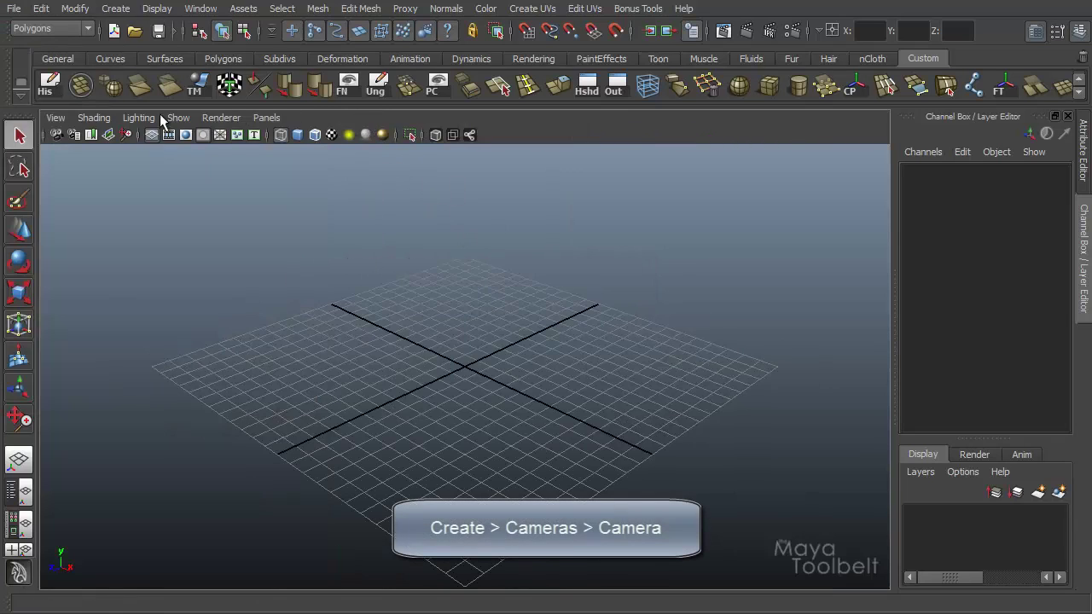
# Step: Create camera1 and move it up and back to Y 8.9422, Z 17.58085
pyautogui.click(115, 11)
pyautogui.moveTo(181, 118)
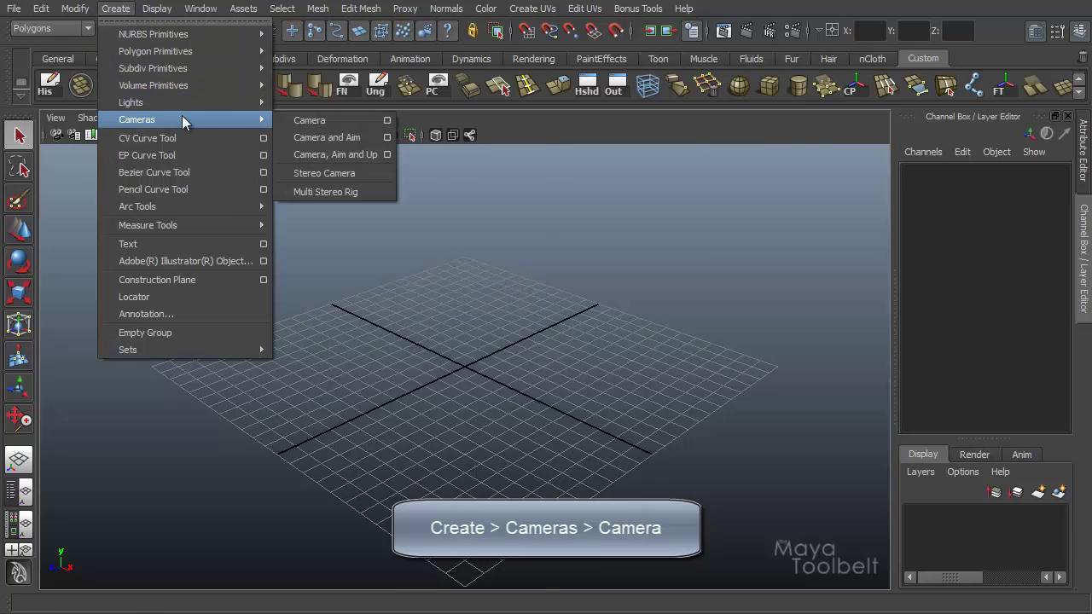
pyautogui.click(313, 118)
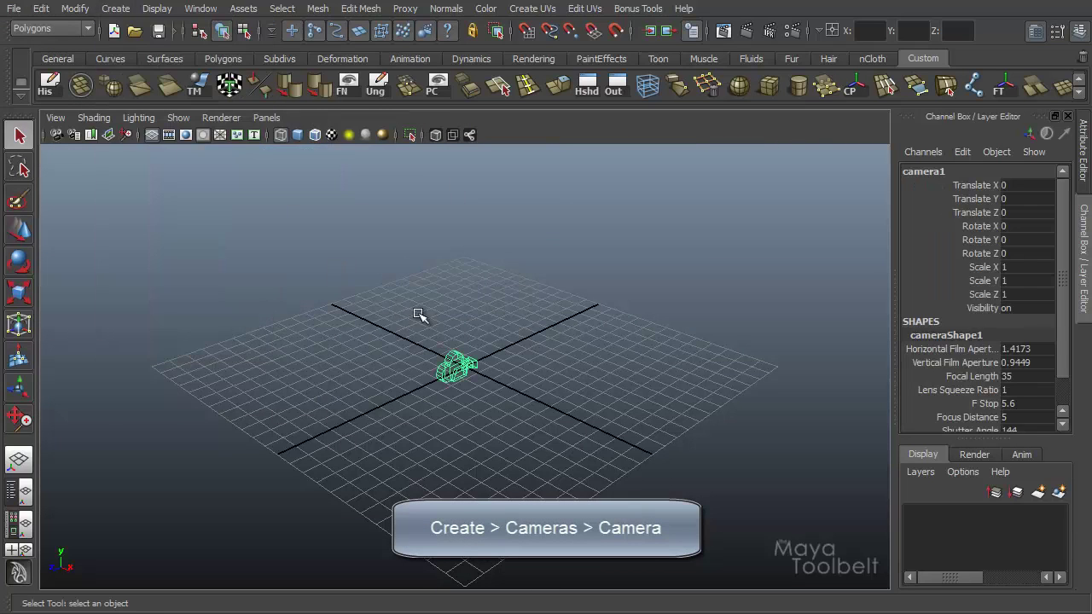
pyautogui.press('w')
pyautogui.moveTo(466, 314); pyautogui.dragTo(466, 232)
pyautogui.moveTo(431, 309); pyautogui.dragTo(259, 369)
pyautogui.click(270, 334)
pyautogui.hotkey('ctrl', 'z')
pyautogui.keyDown('alt'); pyautogui.moveTo(452, 403); pyautogui.dragTo(420, 372); pyautogui.keyUp('alt')
pyautogui.moveTo(340, 331); pyautogui.dragTo(286, 266)
pyautogui.keyDown('alt'); pyautogui.moveTo(391, 265); pyautogui.dragTo(459, 305); pyautogui.keyUp('alt')
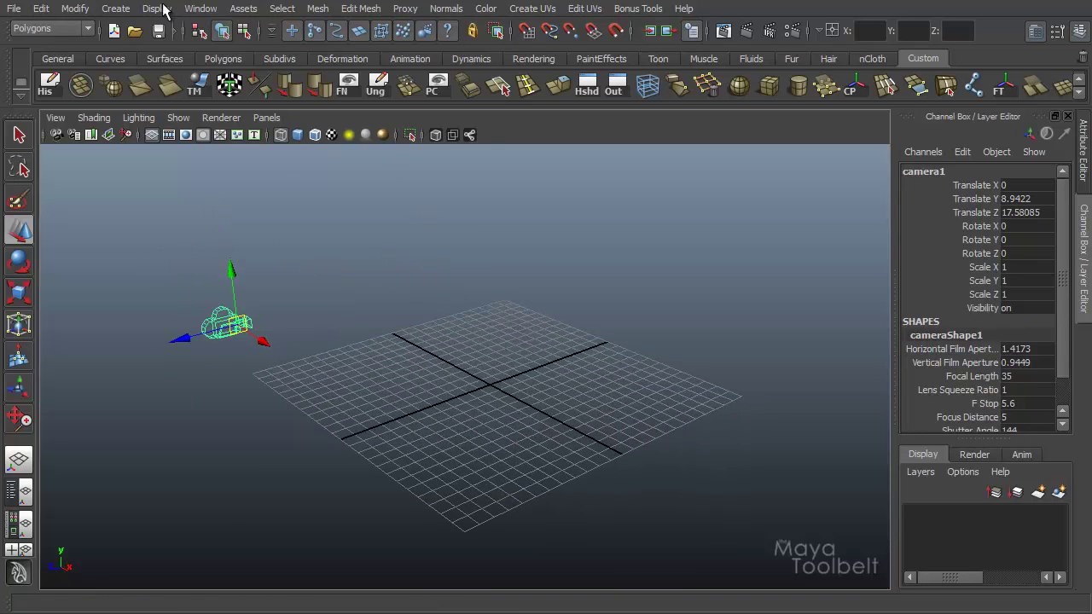
# Step: Draw a polygon sphere on the grid and display it smooth-shaded
pyautogui.click(117, 9)
pyautogui.moveTo(142, 38)
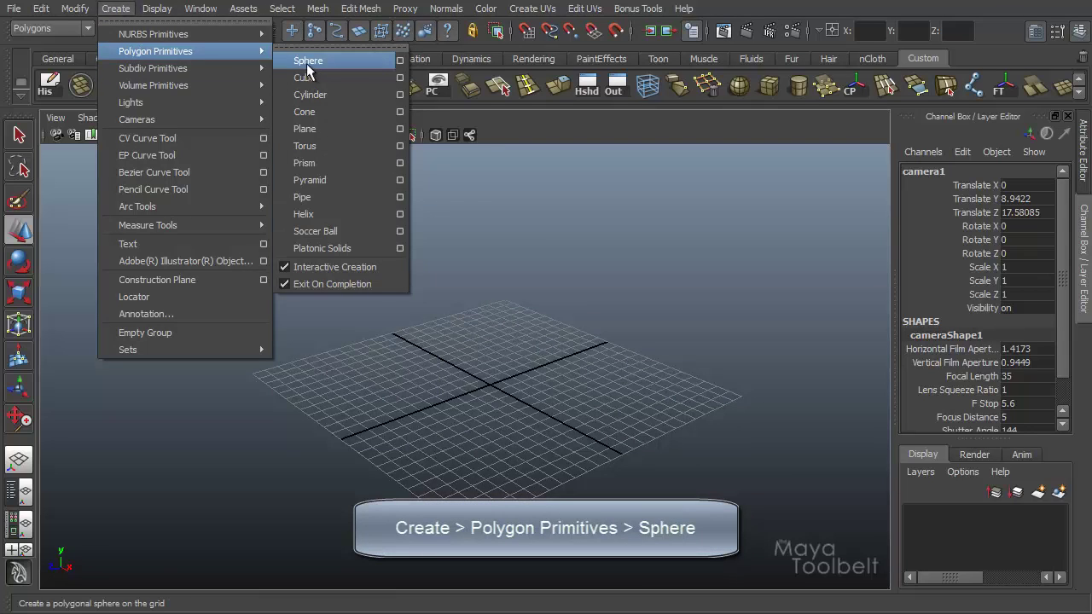
pyautogui.click(324, 62)
pyautogui.moveTo(512, 367); pyautogui.dragTo(546, 387)
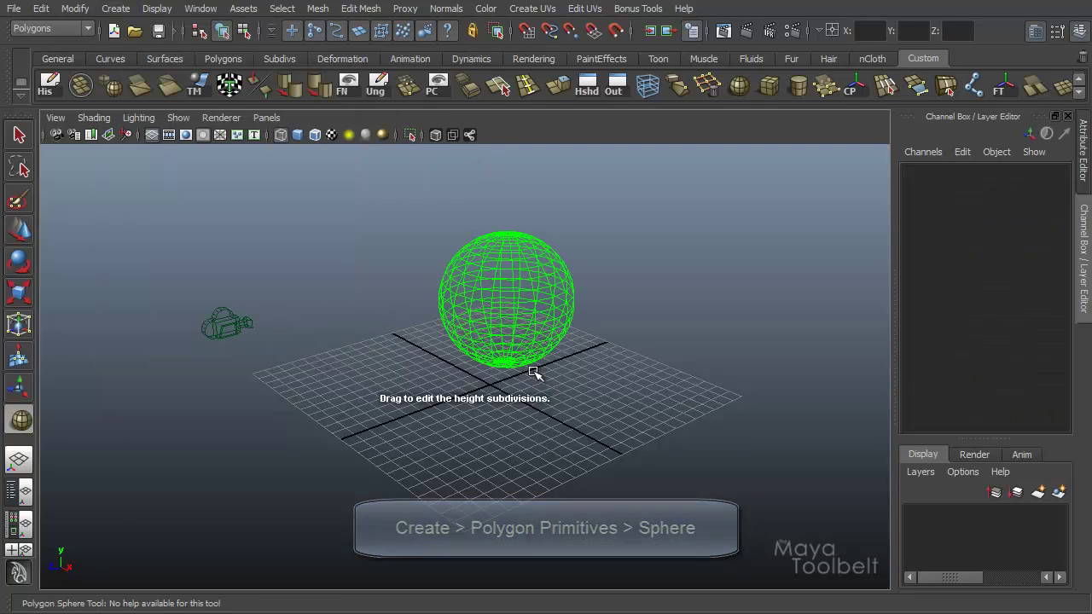
pyautogui.press('w')
pyautogui.press('5')
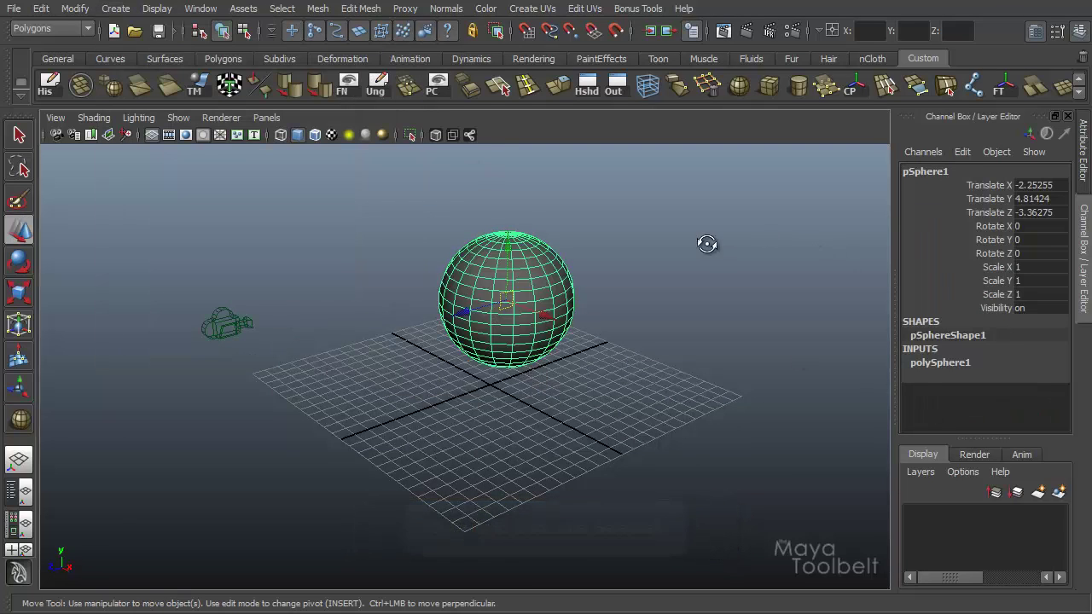
pyautogui.moveTo(711, 251)
pyautogui.keyDown('alt'); pyautogui.mouseDown()
pyautogui.moveTo(556, 319)
pyautogui.moveTo(492, 267)
pyautogui.moveTo(182, 280)
pyautogui.moveTo(196, 288)
pyautogui.mouseUp(); pyautogui.keyUp('alt')
# Step: Duplicate the sphere so four spheres are spread in a row across the grid
pyautogui.hotkey('ctrl', 'd')
pyautogui.hotkey('ctrl', 'd')
pyautogui.hotkey('ctrl', 'd')
pyautogui.moveTo(182, 379); pyautogui.dragTo(666, 333)
pyautogui.keyDown('alt'); pyautogui.moveTo(666, 333); pyautogui.dragTo(512, 381); pyautogui.keyUp('alt')
pyautogui.click(621, 463)
pyautogui.click(489, 371)
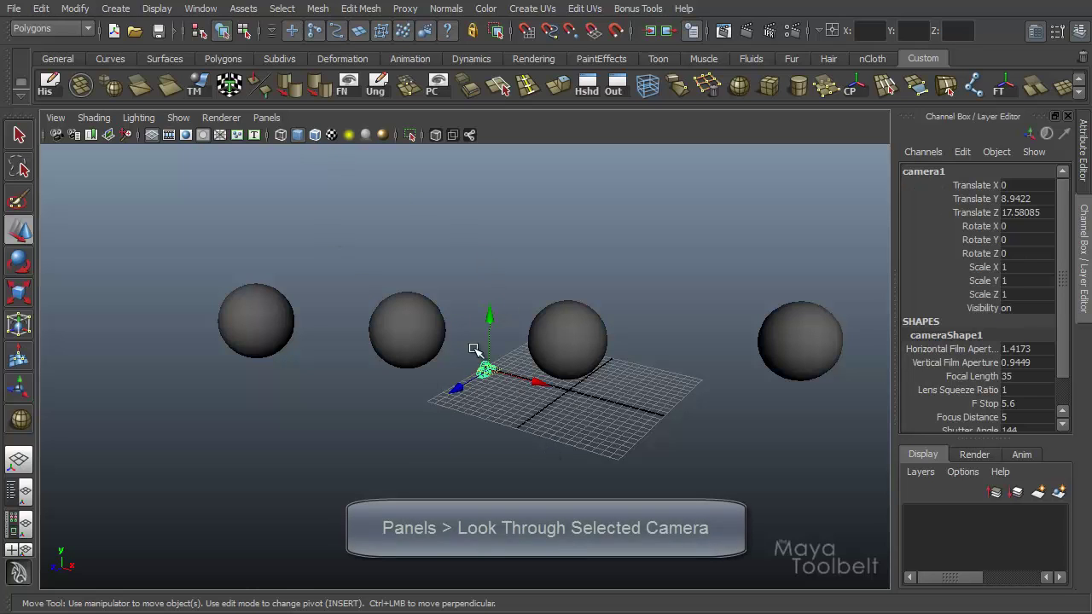
# Step: Look through camera1 and tumble it to angle down at the spheres (rotate X -28.19901, Y 39.2)
pyautogui.click(266, 118)
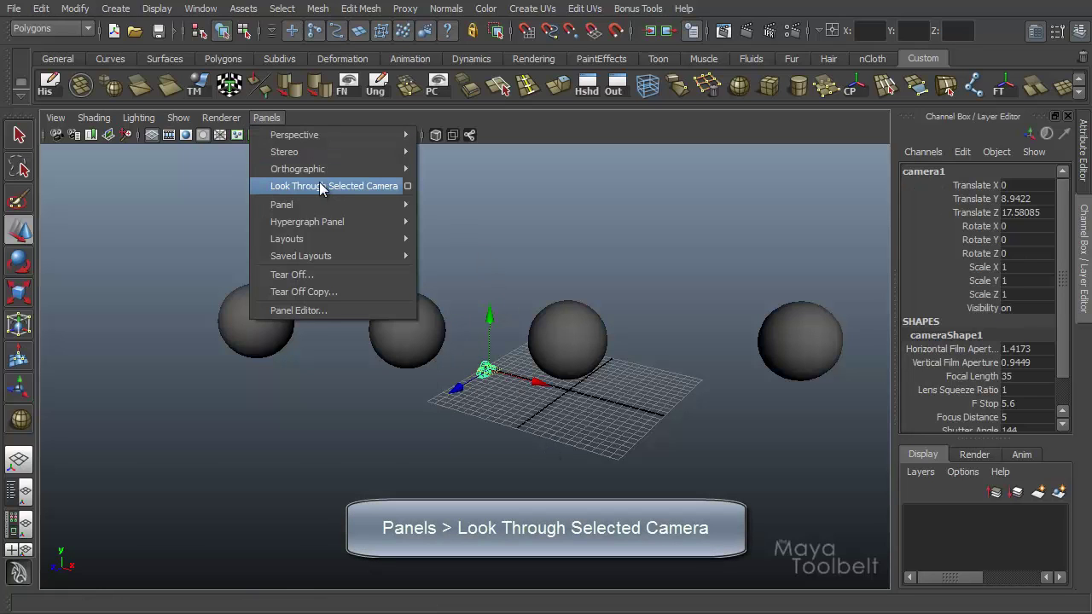
pyautogui.click(322, 186)
pyautogui.keyDown('alt'); pyautogui.moveTo(541, 319); pyautogui.dragTo(501, 366); pyautogui.keyUp('alt')
pyautogui.keyDown('alt'); pyautogui.moveTo(500, 366); pyautogui.dragTo(373, 310, button='right'); pyautogui.keyUp('alt')
pyautogui.keyDown('alt'); pyautogui.moveTo(373, 310); pyautogui.dragTo(565, 336); pyautogui.keyUp('alt')
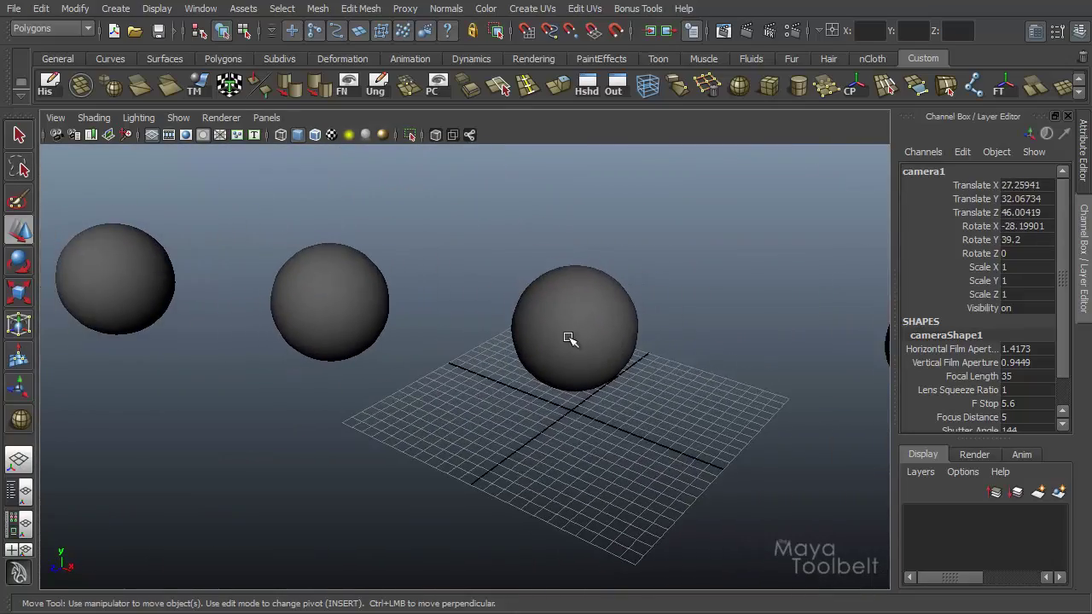
pyautogui.click(55, 120)
pyautogui.moveTo(106, 304)
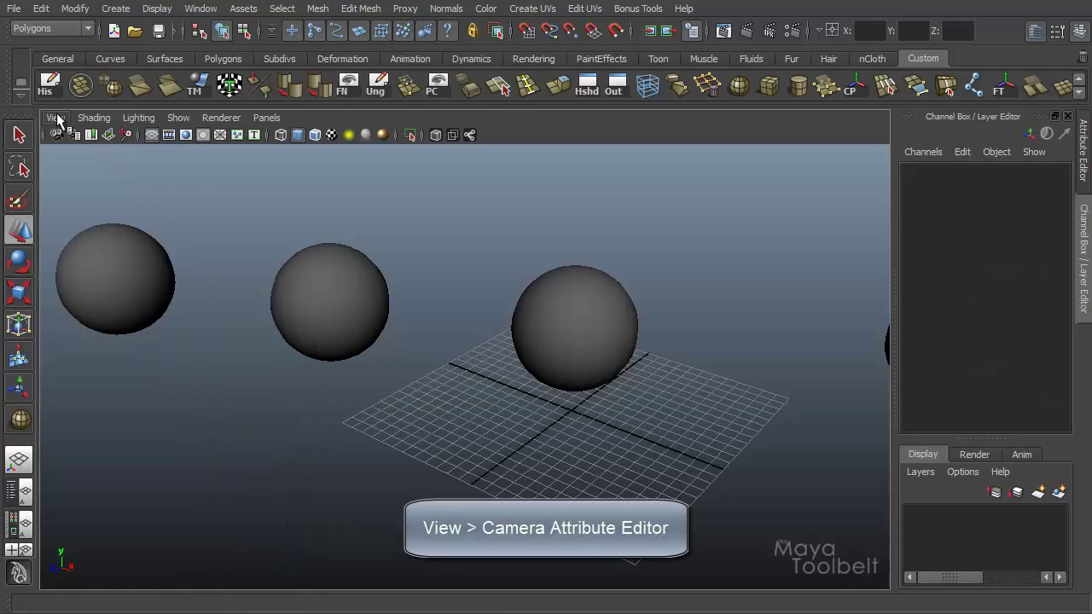
# Step: In cameraShape1's attributes, check Pan Zoom Enabled under 2D Pan/Zoom, with pan 0, 0 and zoom 1
pyautogui.click(56, 118)
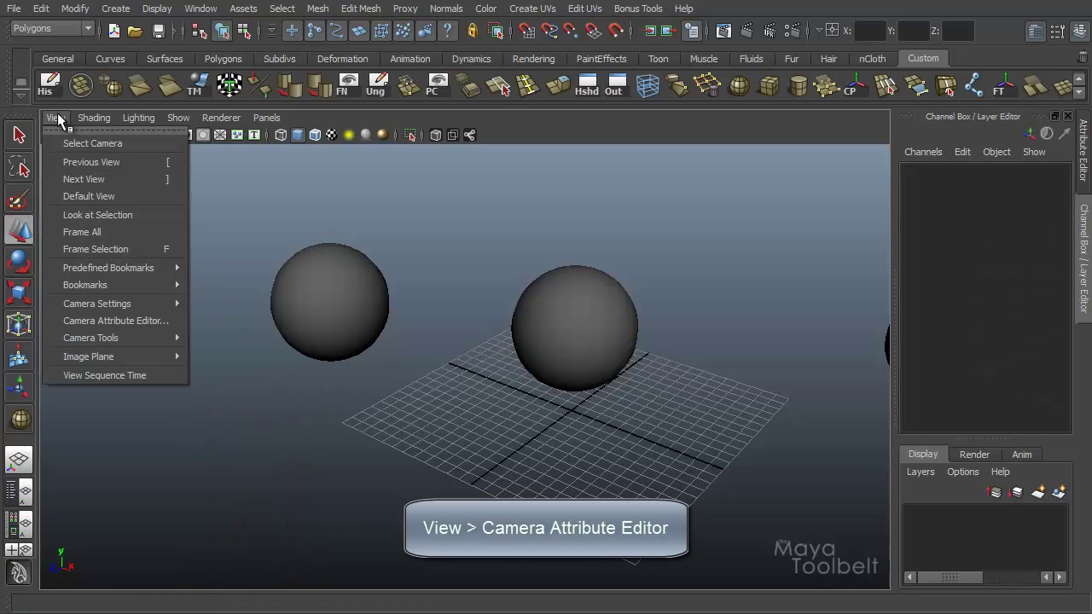
pyautogui.click(132, 321)
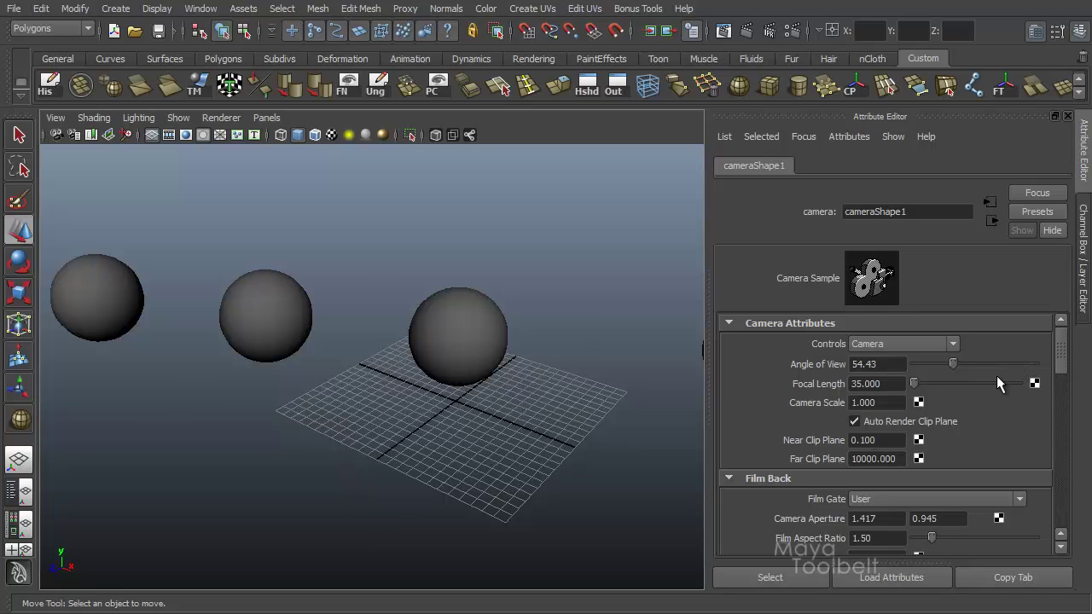
pyautogui.scroll(-8, 944, 401)
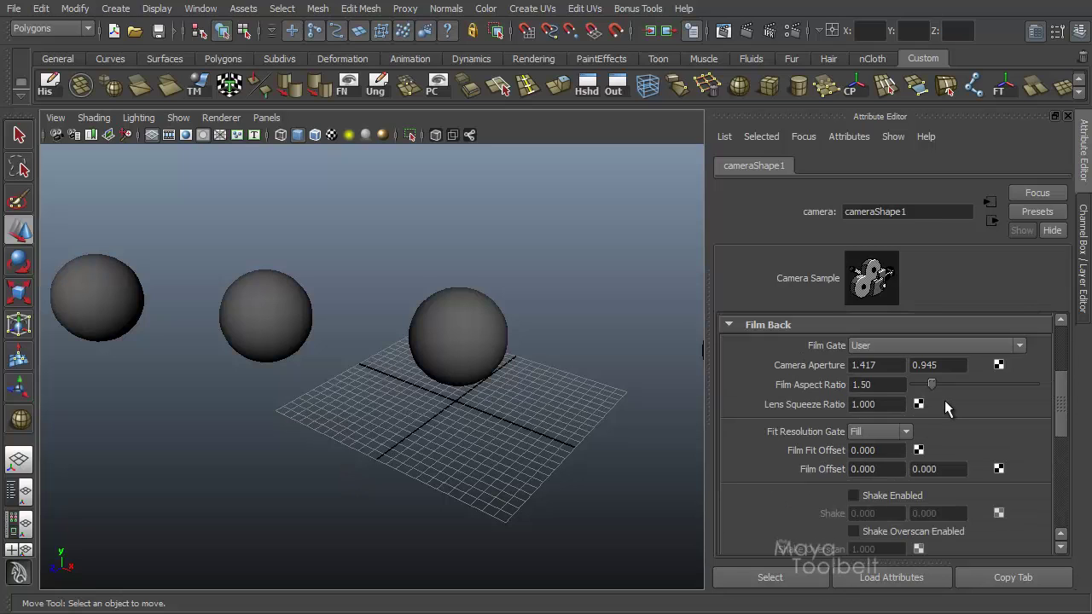
pyautogui.scroll(-5, 943, 406)
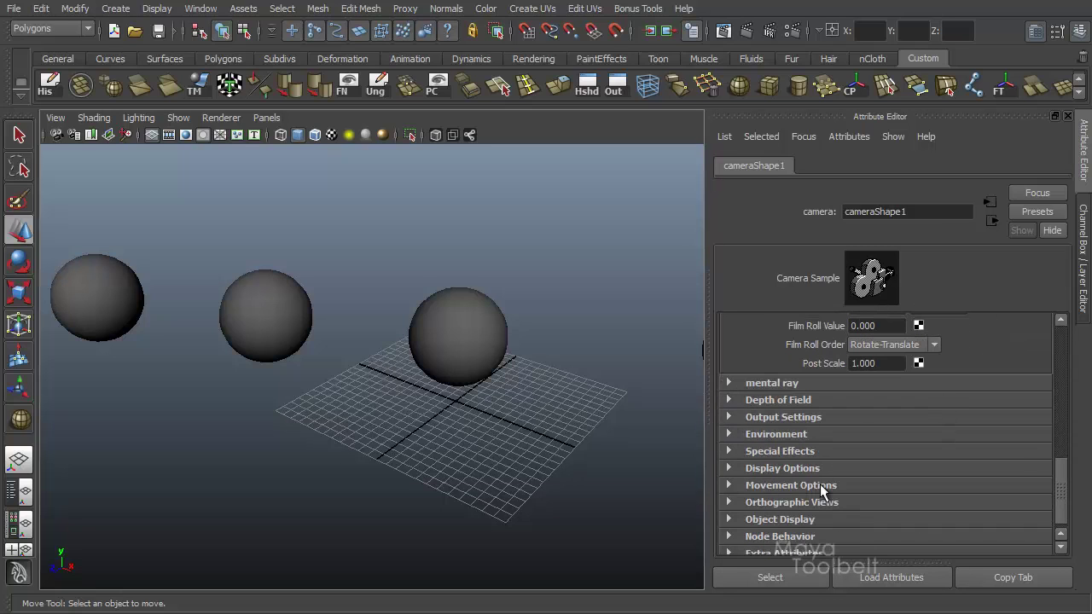
pyautogui.scroll(-1, 840, 502)
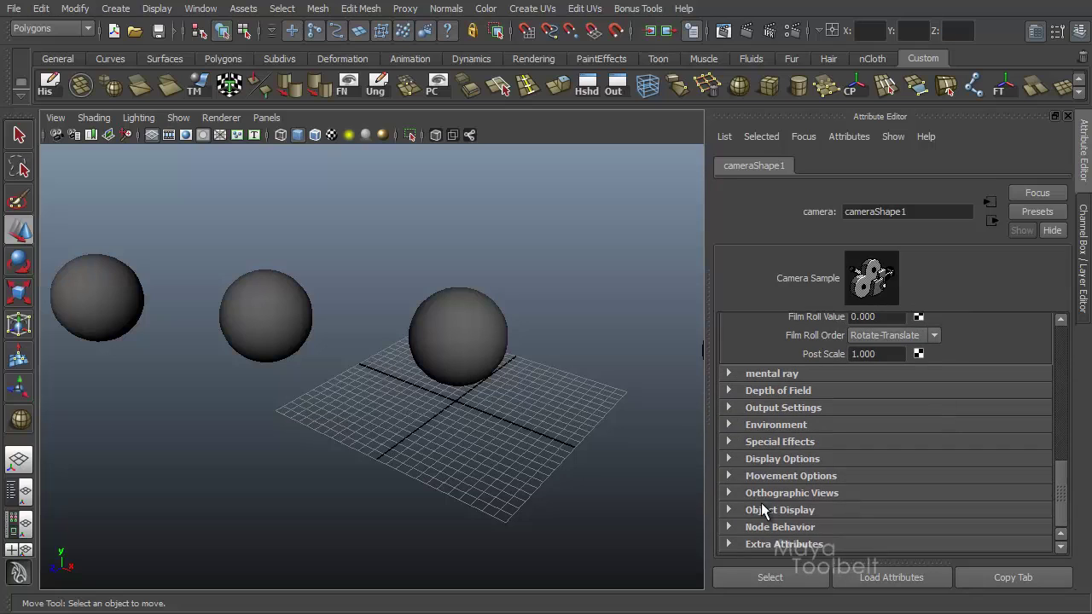
pyautogui.click(730, 458)
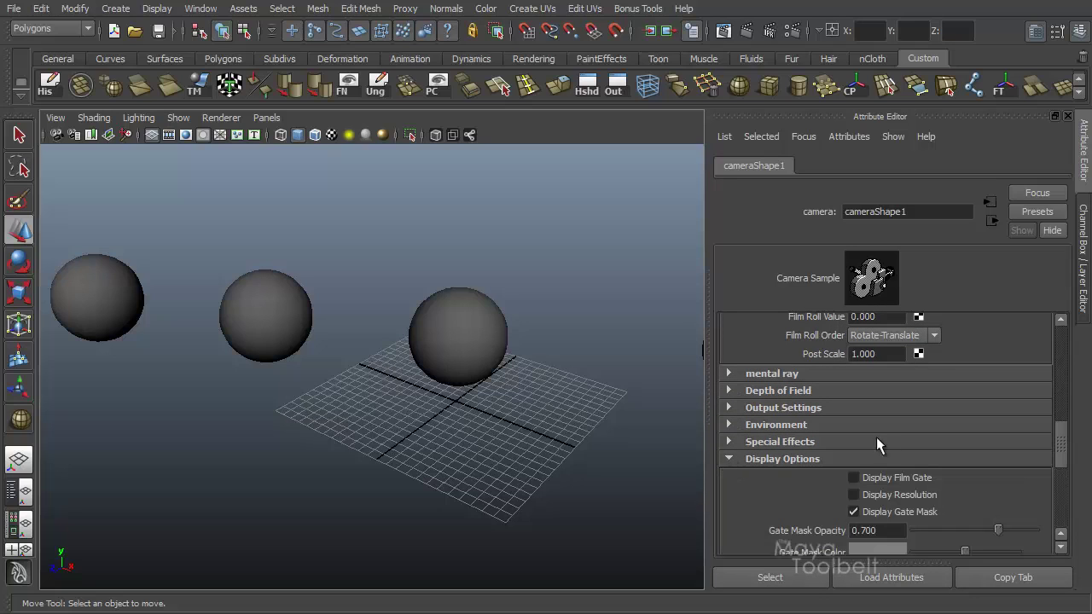
pyautogui.scroll(-5, 887, 437)
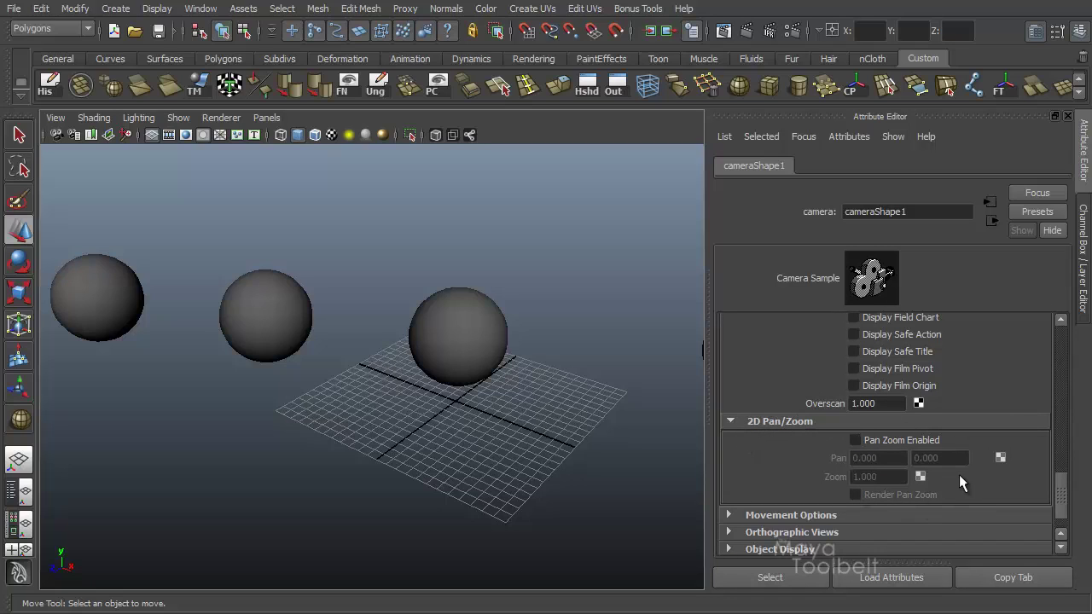
pyautogui.click(871, 437)
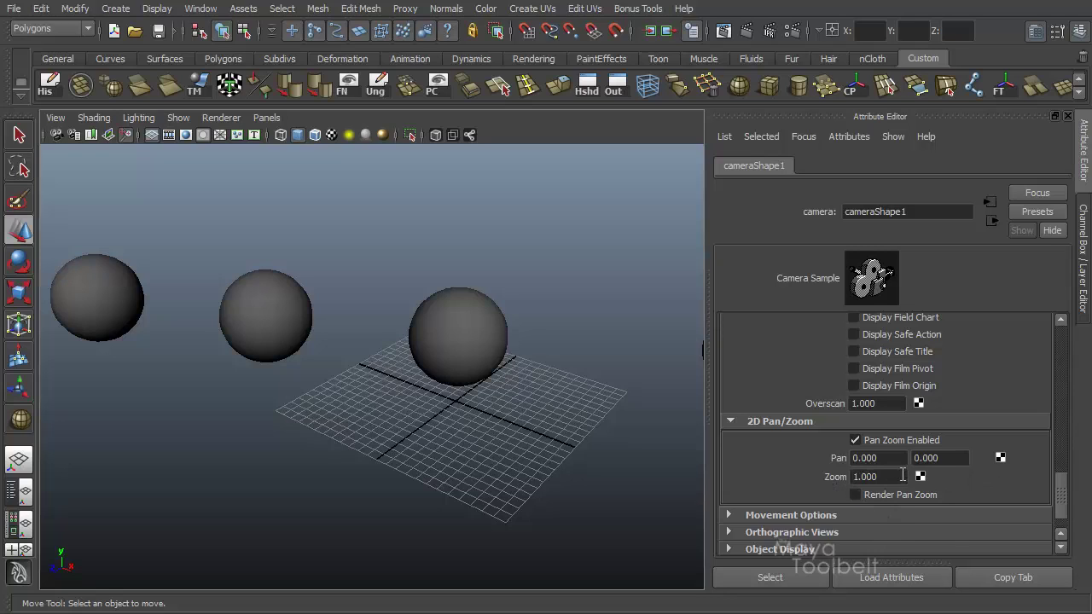
pyautogui.click(857, 441)
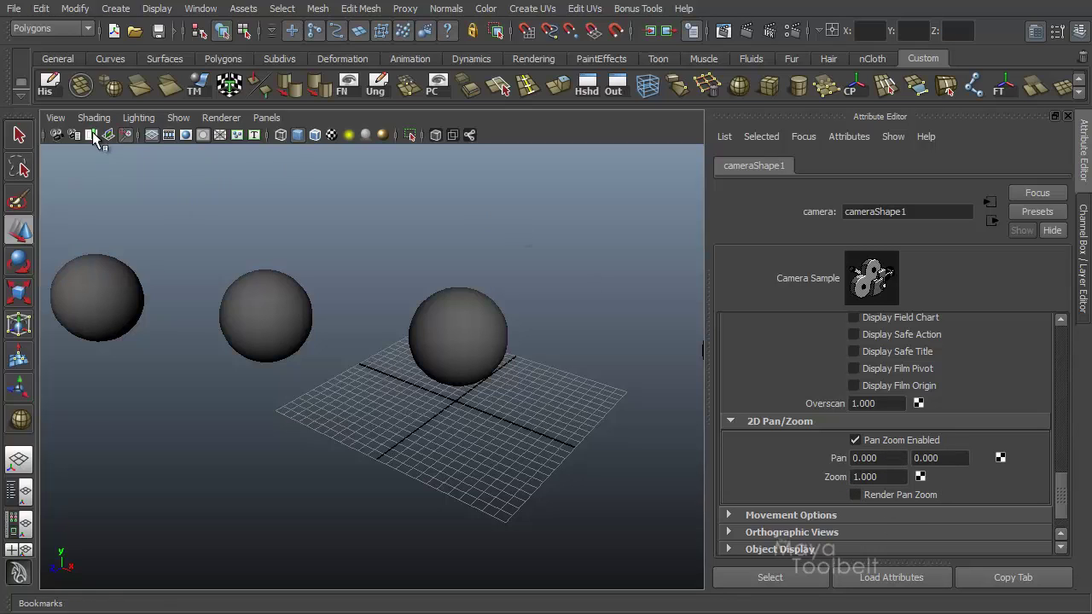
# Step: Activate the 2D Pan/Zoom Tool again and set its mode to 2D Pan in Tool Settings
pyautogui.click(55, 118)
pyautogui.moveTo(161, 336)
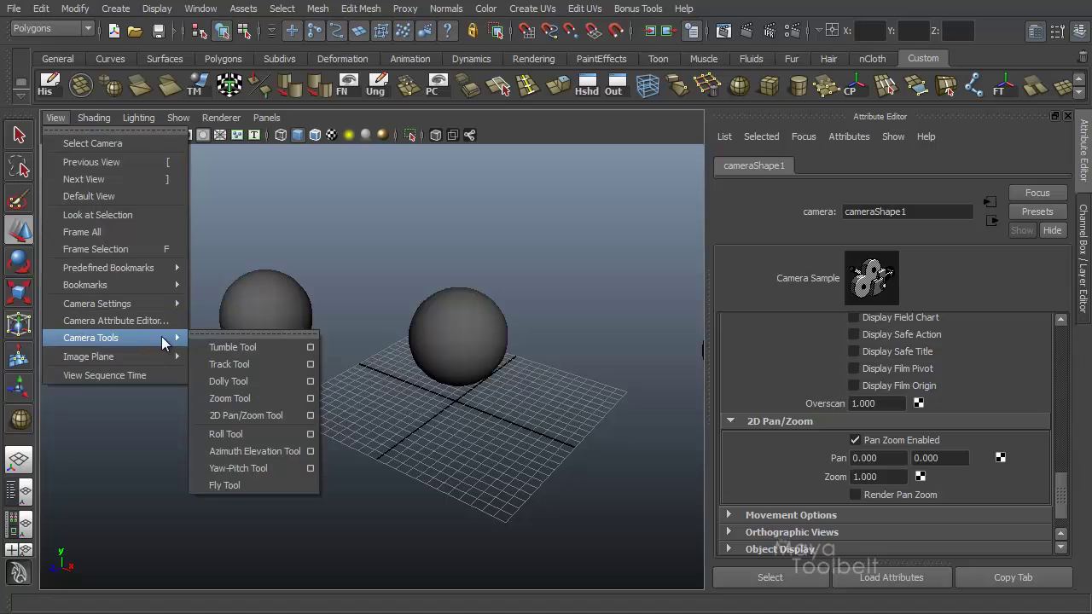
pyautogui.click(304, 417)
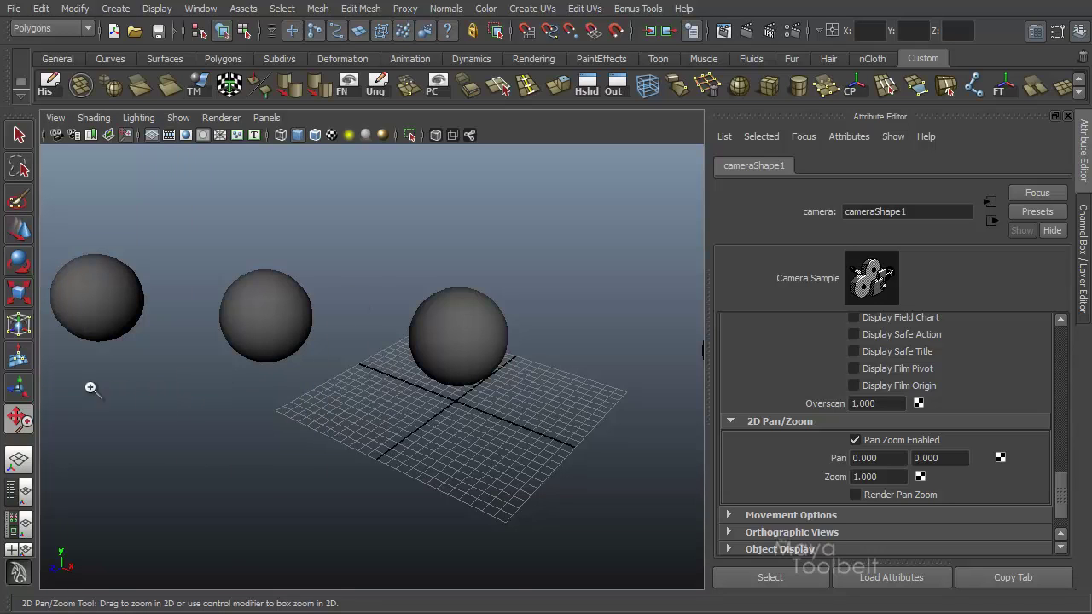
pyautogui.doubleClick(20, 419)
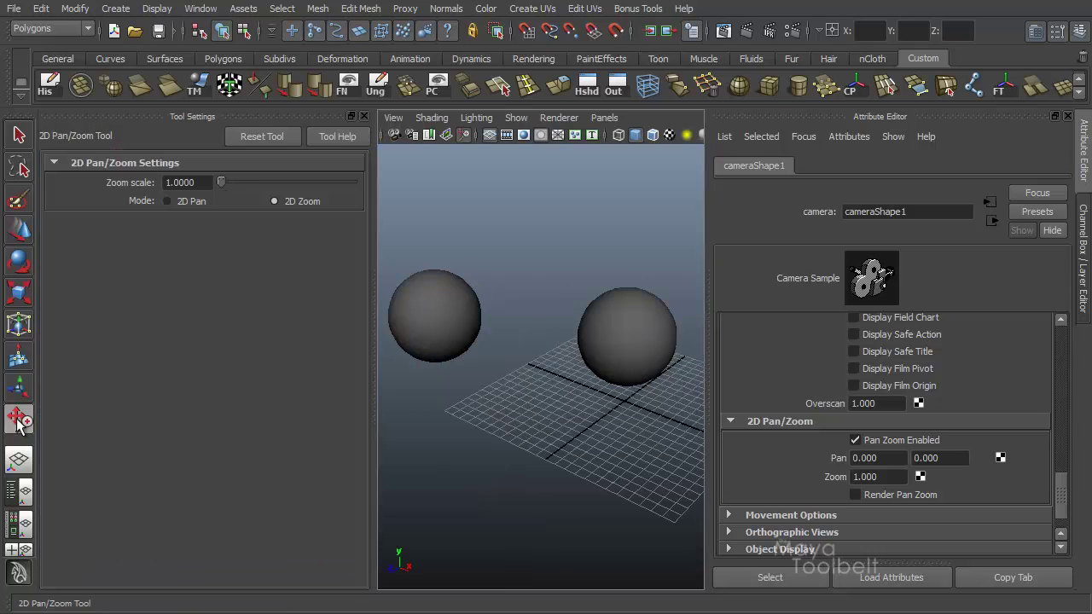
pyautogui.click(181, 201)
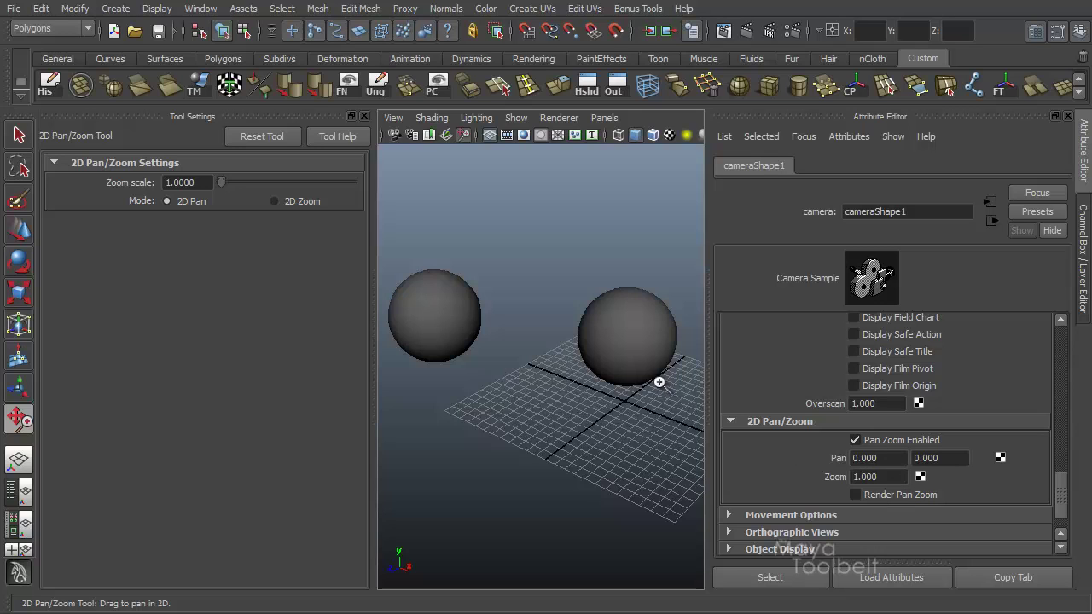
# Step: Pan camera1's view so the spheres shift up, then switch to 2D Zoom and zoom to 0.850
pyautogui.moveTo(606, 370); pyautogui.dragTo(595, 405)
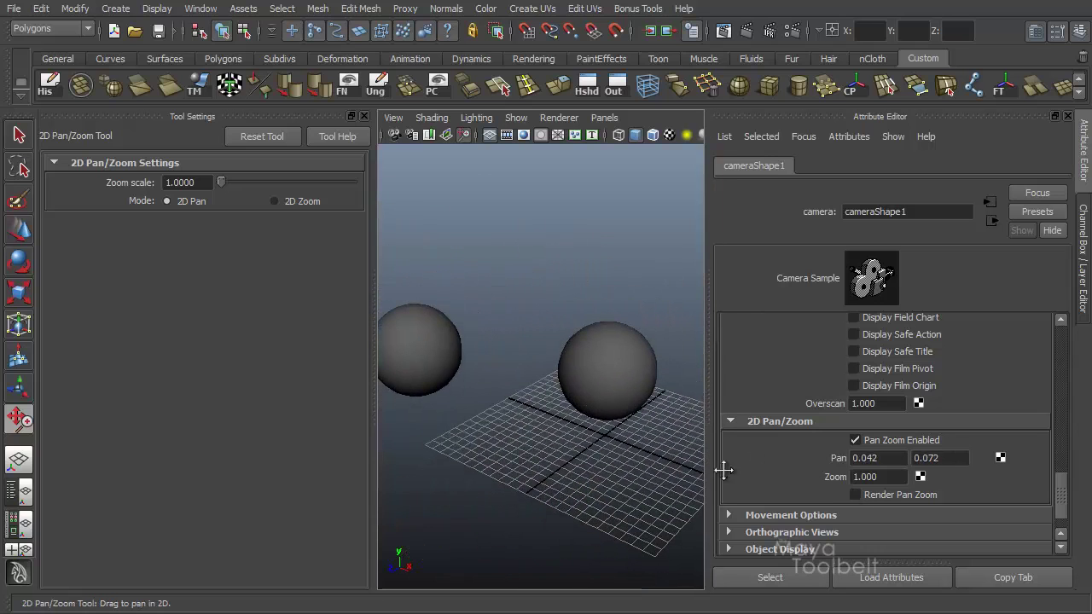
pyautogui.click(301, 203)
pyautogui.moveTo(507, 402); pyautogui.dragTo(578, 386)
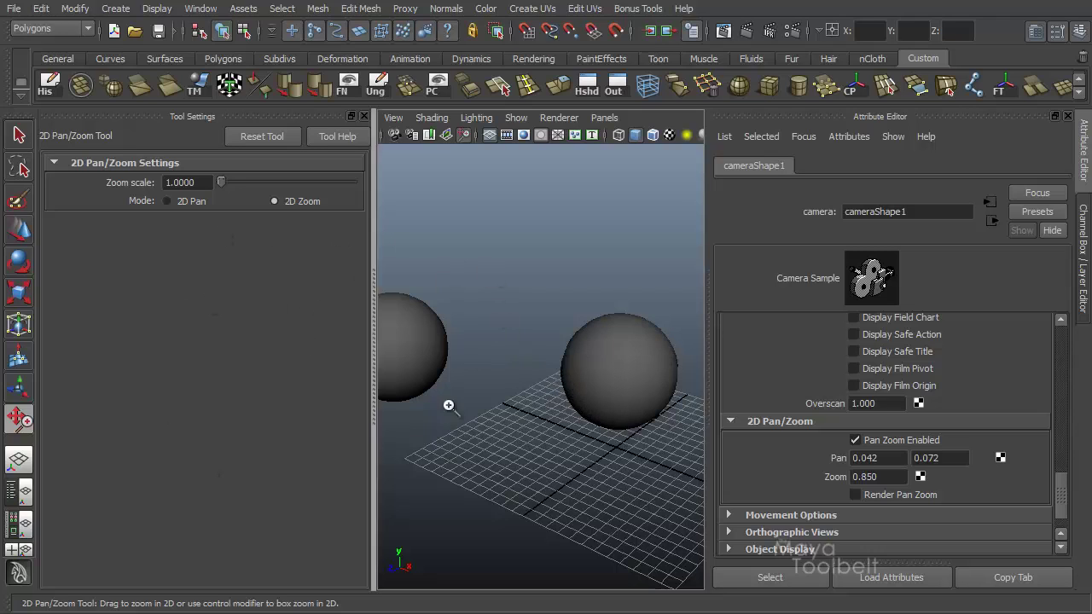
# Step: Enter Zoom values of 5 then 2 for cameraShape1, then drag-zoom out to 2.640
pyautogui.click(888, 479)
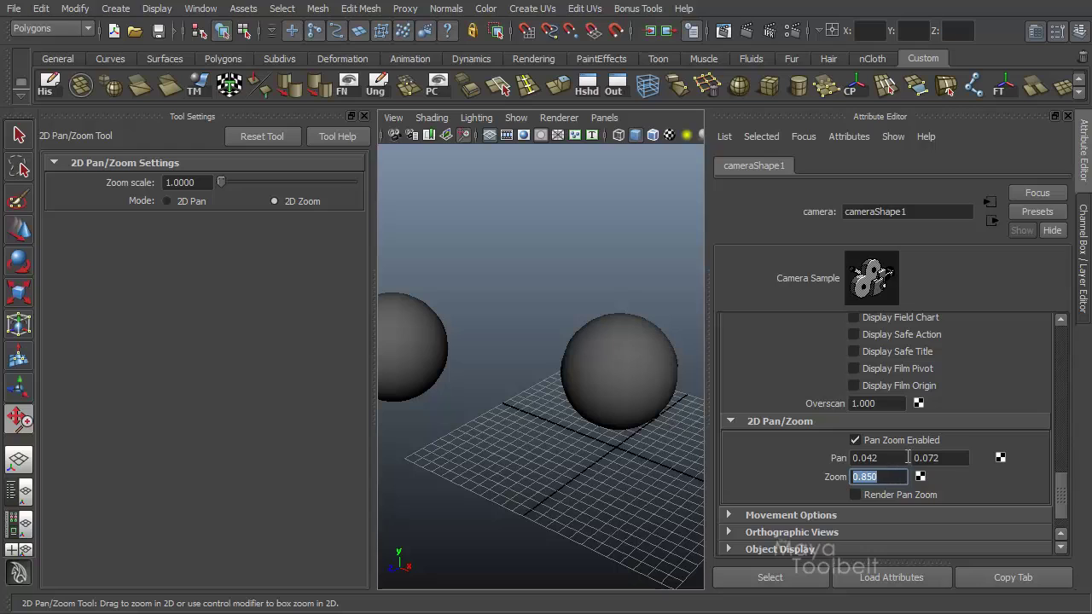
pyautogui.write('5')
pyautogui.press('Return')
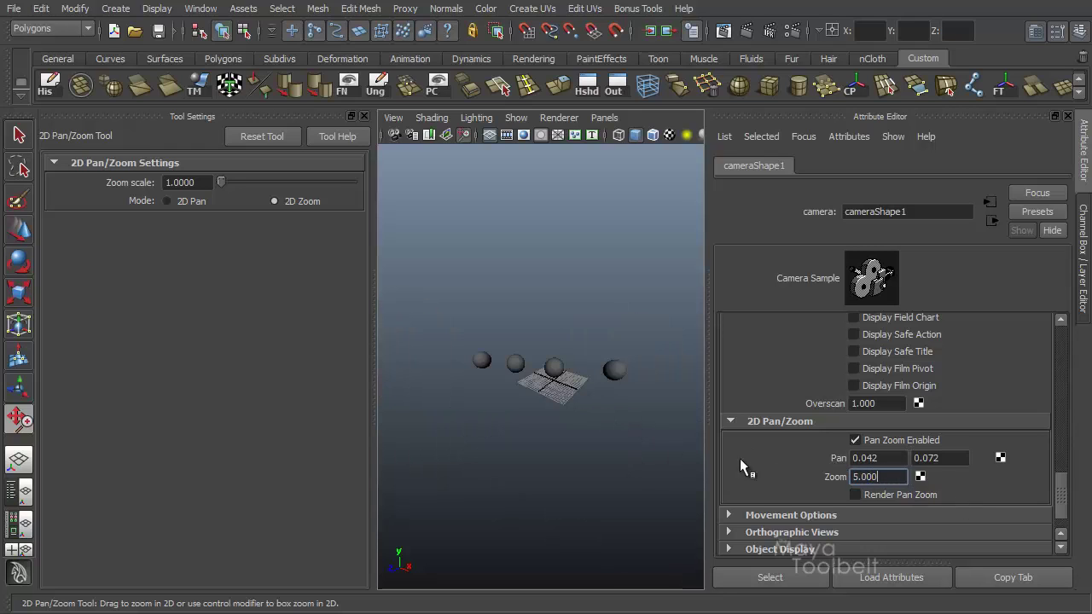
pyautogui.click(864, 478)
pyautogui.write('2')
pyautogui.press('Return')
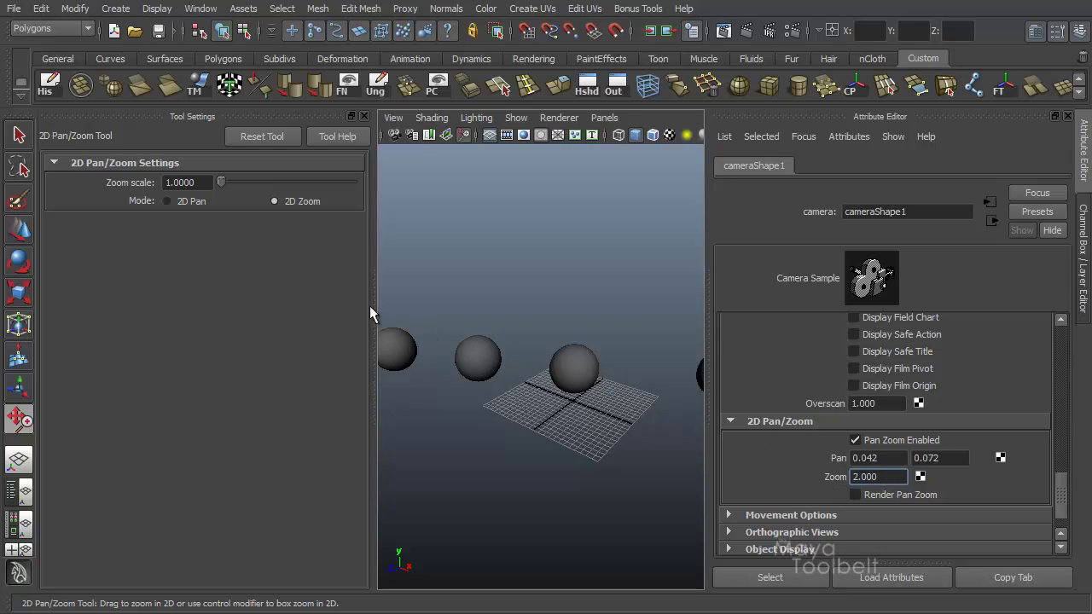
pyautogui.click(560, 393)
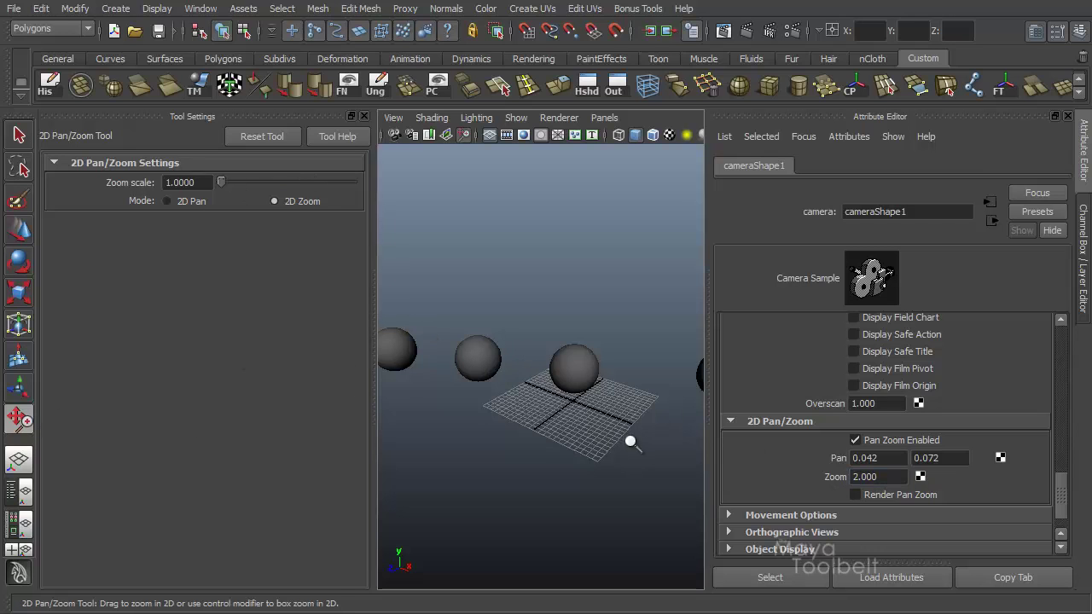
pyautogui.moveTo(629, 439); pyautogui.dragTo(610, 581)
# Step: Set the viewport to ignore camera1's 2D Pan/Zoom, then drag the 2D zoom out to 3.156
pyautogui.click(364, 116)
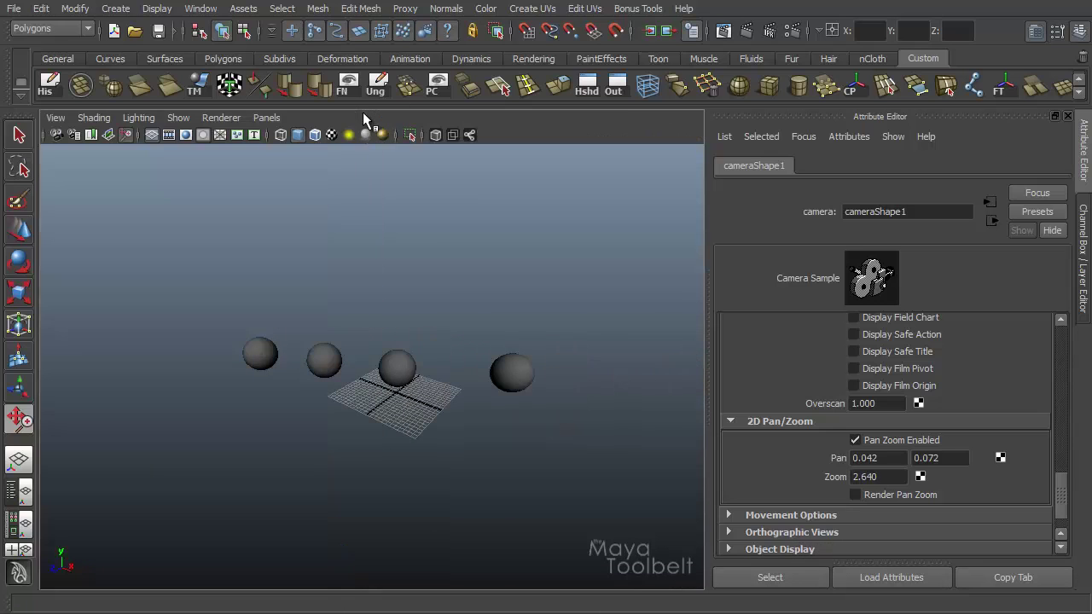
pyautogui.click(56, 118)
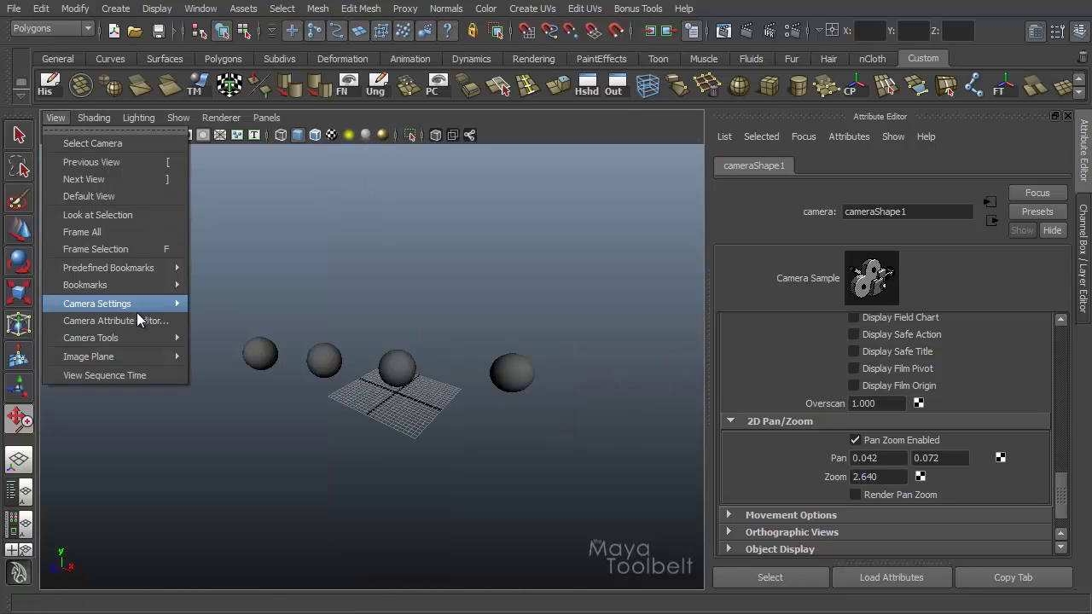
pyautogui.moveTo(138, 305)
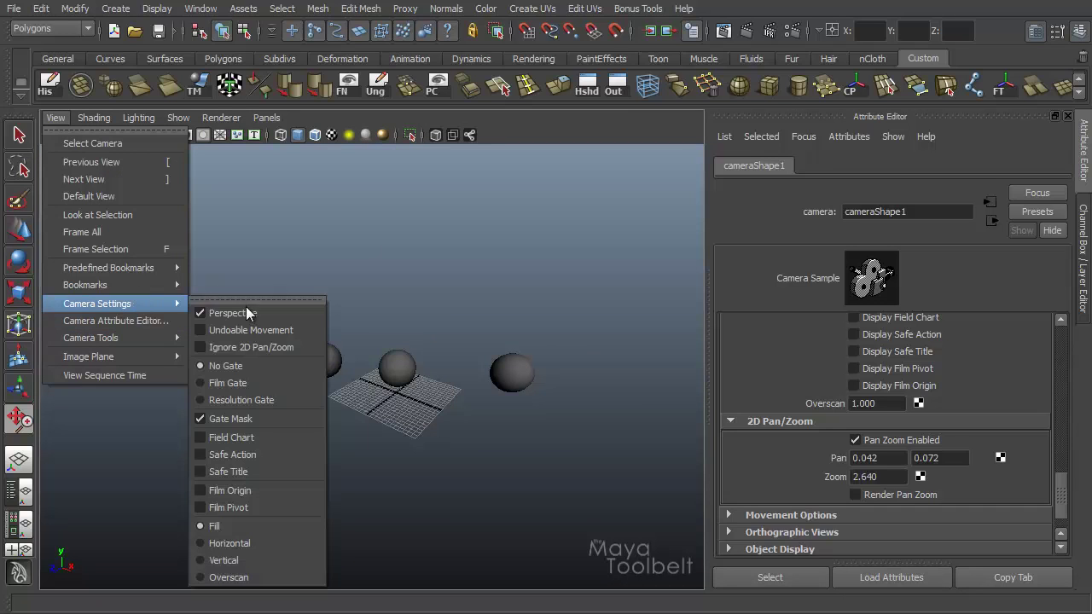
pyautogui.click(276, 350)
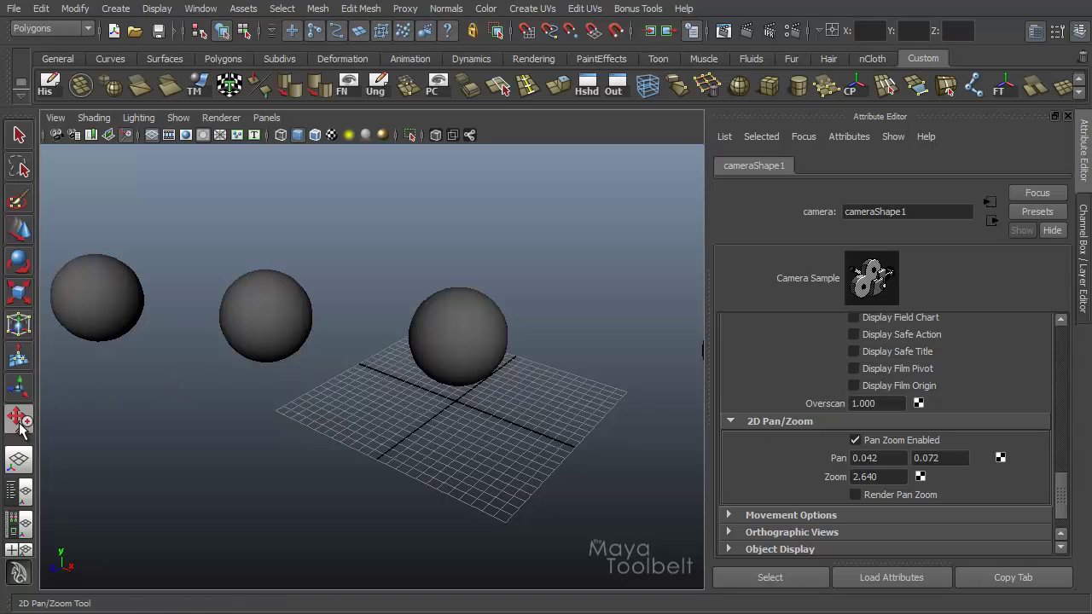
pyautogui.moveTo(427, 474); pyautogui.dragTo(497, 380)
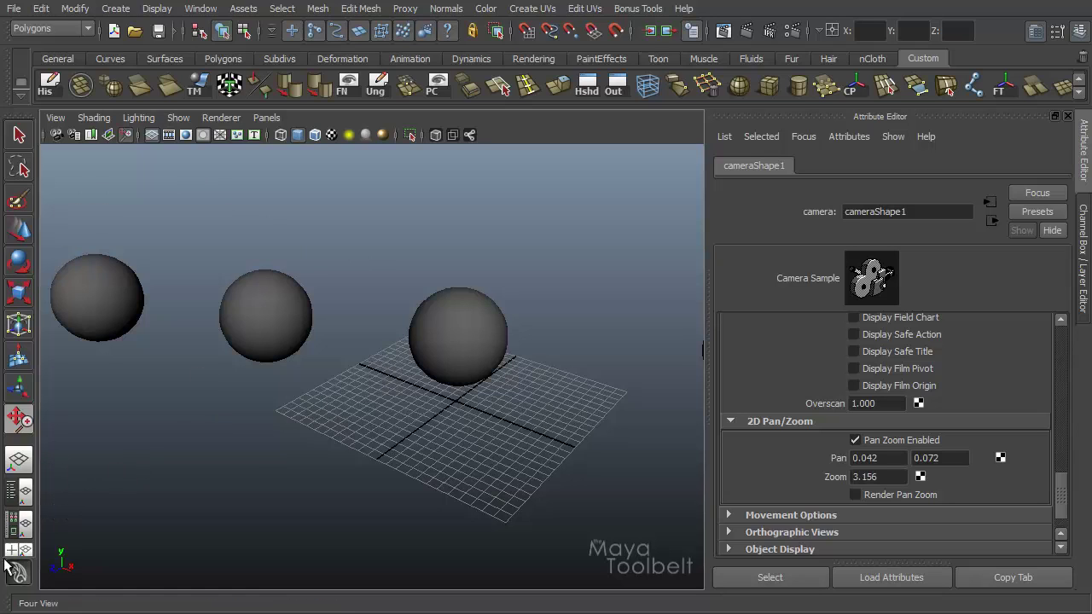
# Step: Switch to the Persp/Outliner layout and widen the Outliner panel to about half the window
pyautogui.rightClick(21, 525)
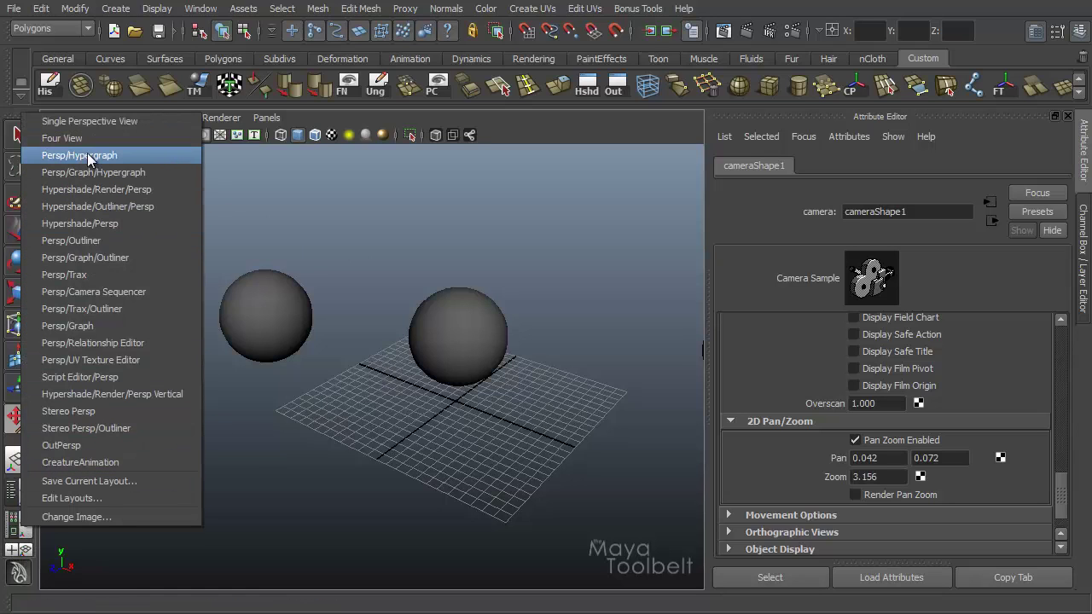
pyautogui.click(24, 512)
pyautogui.click(20, 499)
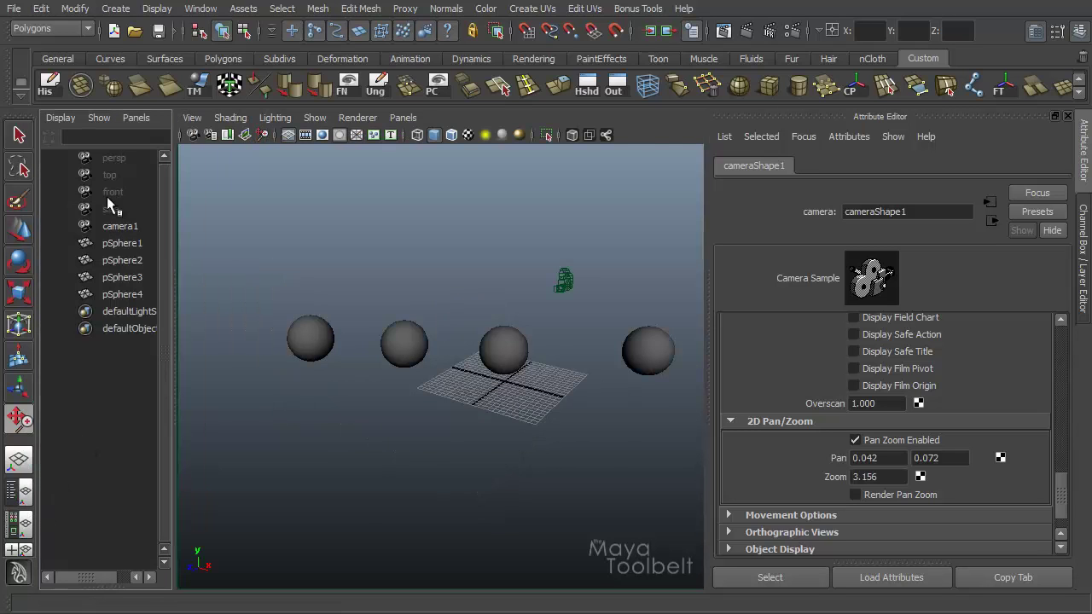
pyautogui.moveTo(176, 189); pyautogui.dragTo(365, 226)
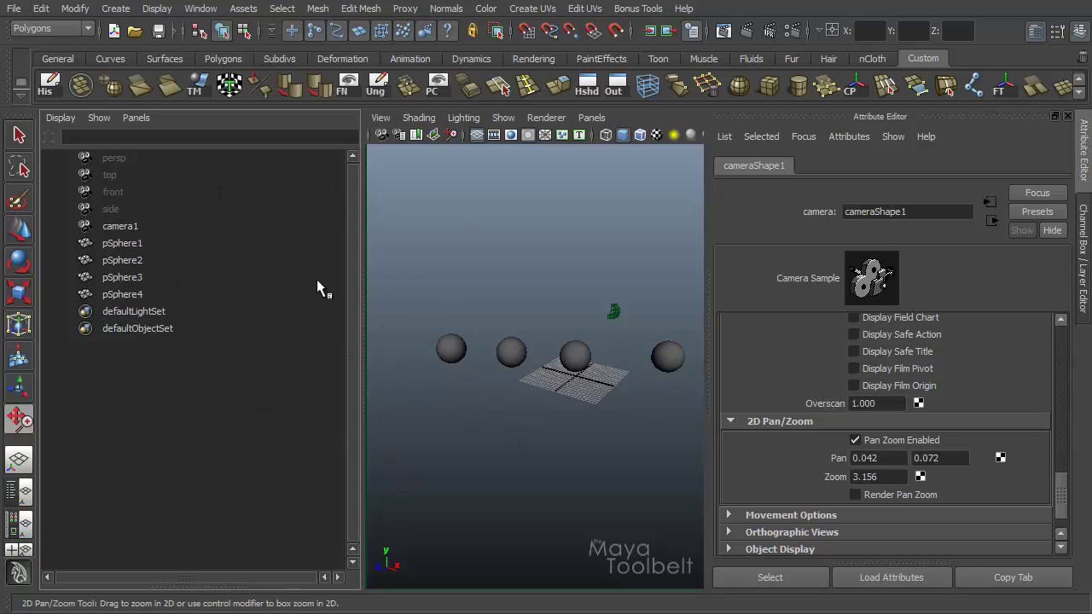
# Step: Make both the left and right panels look through camera1
pyautogui.click(137, 118)
pyautogui.moveTo(232, 137)
pyautogui.click(323, 135)
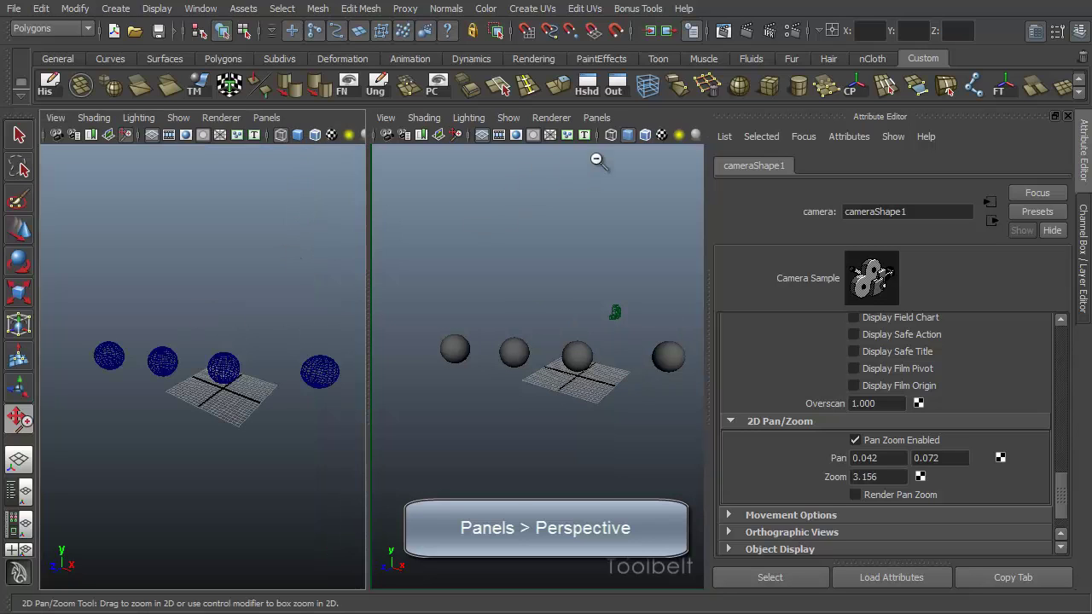
pyautogui.click(596, 118)
pyautogui.moveTo(663, 137)
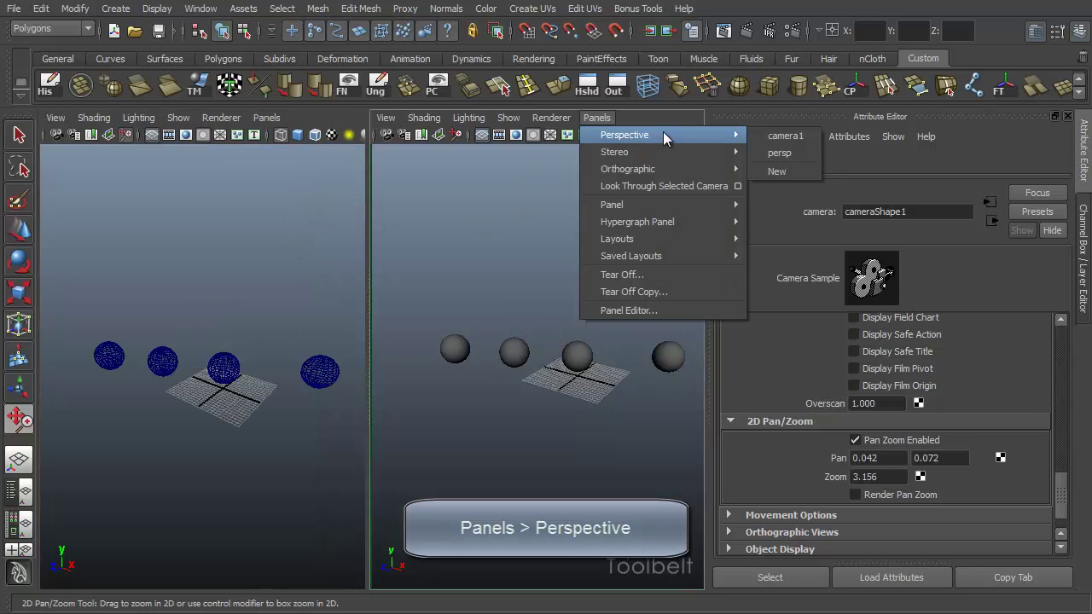
pyautogui.click(783, 136)
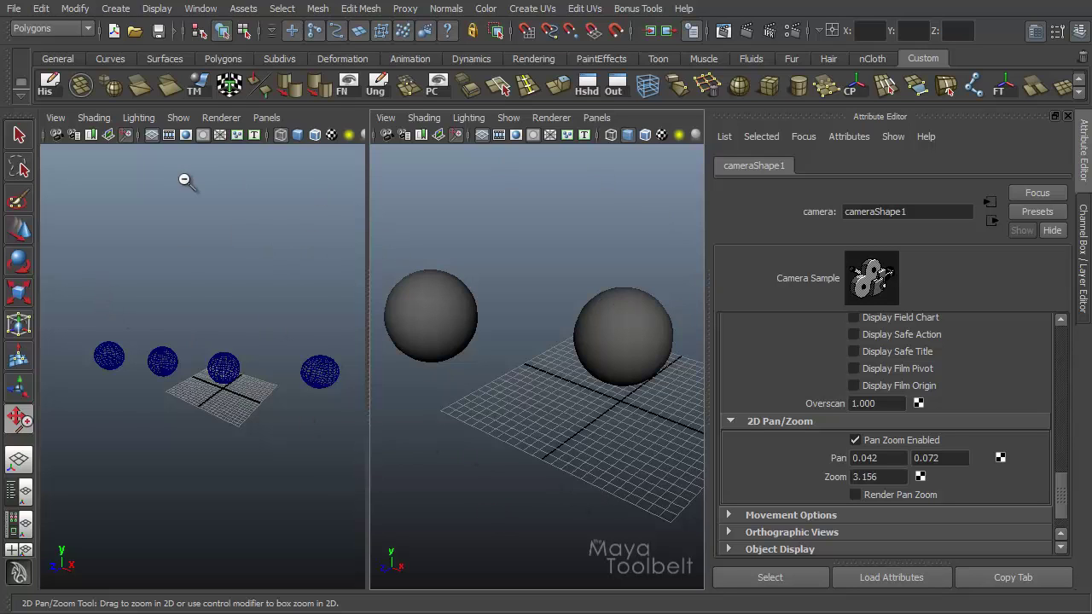
# Step: Set the left camera1 view to ignore 2D Pan/Zoom
pyautogui.press('\\')
pyautogui.click(56, 118)
pyautogui.moveTo(157, 309)
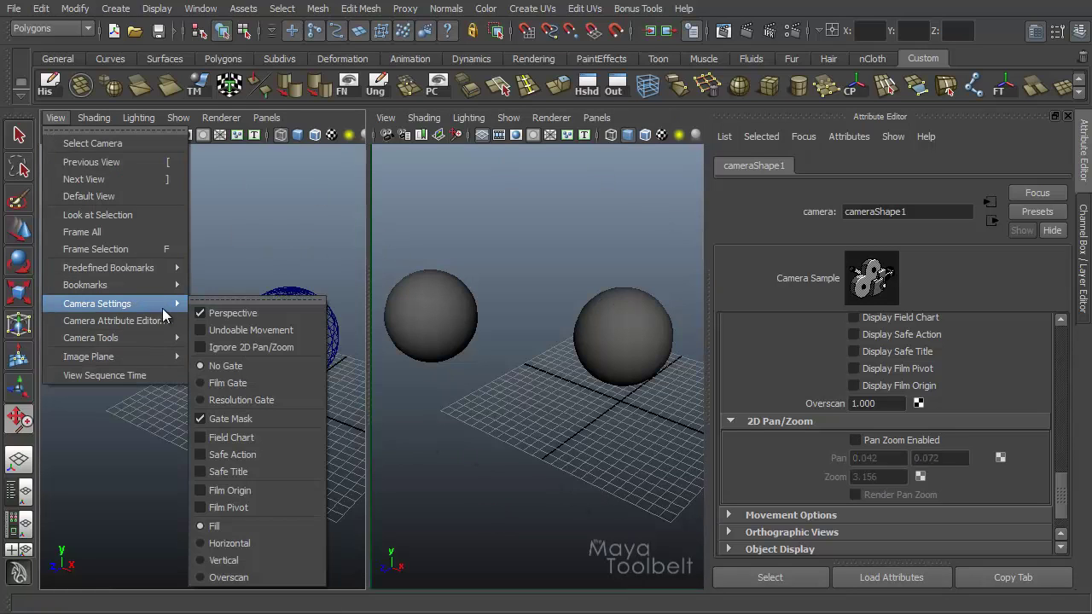
pyautogui.click(243, 345)
pyautogui.press('\\')
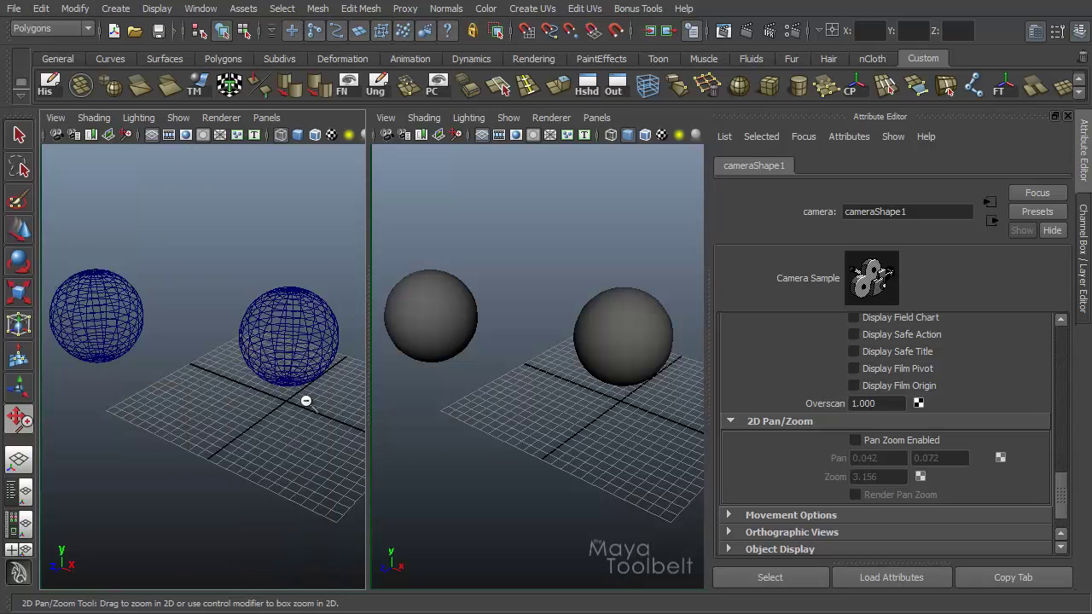
pyautogui.click(55, 118)
pyautogui.moveTo(128, 304)
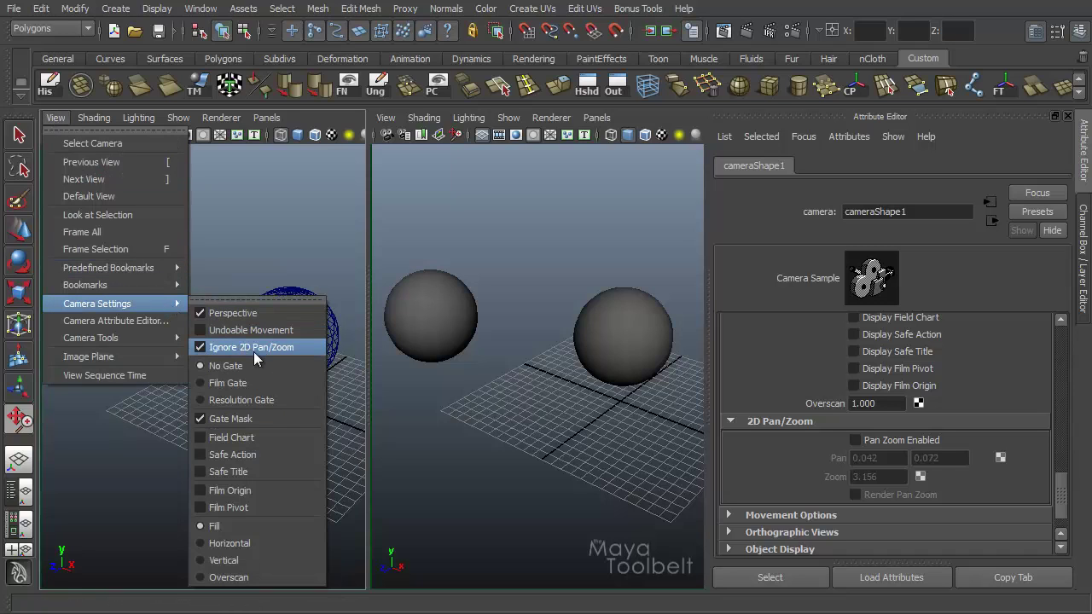
# Step: Stop the right view ignoring 2D Pan/Zoom and zoom it out to 2.959
pyautogui.click(386, 118)
pyautogui.moveTo(485, 304)
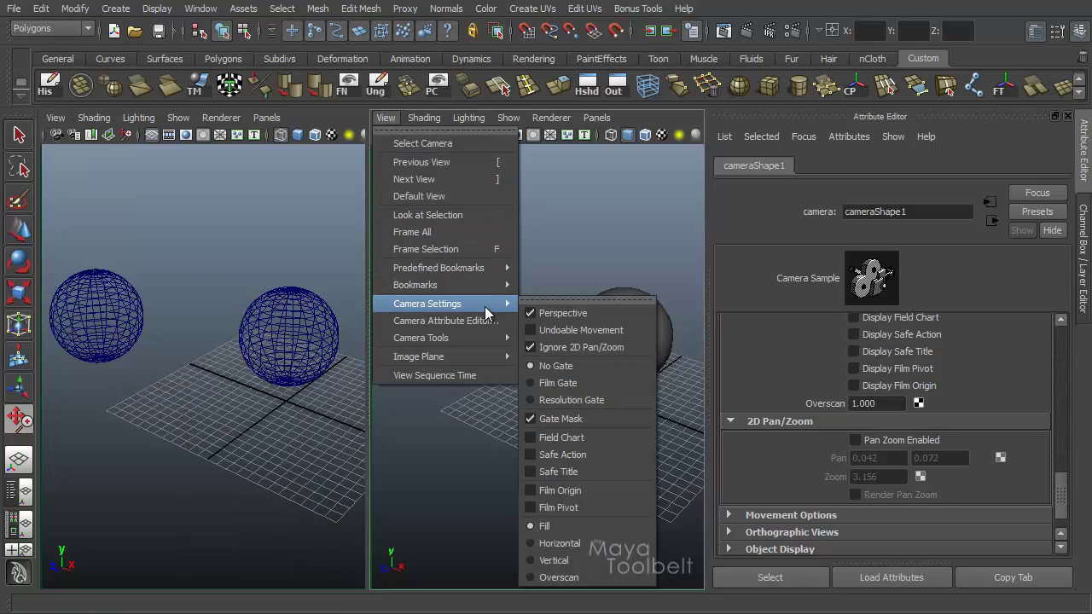
pyautogui.click(560, 346)
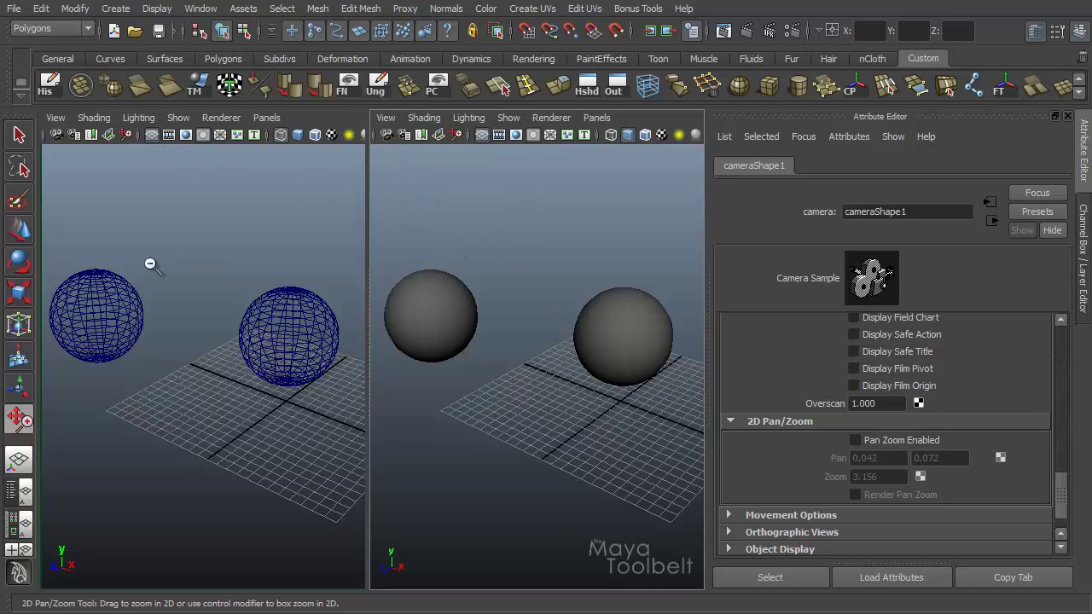
pyautogui.click(19, 419)
pyautogui.moveTo(568, 381); pyautogui.dragTo(239, 312)
pyautogui.click(208, 488)
pyautogui.moveTo(207, 489); pyautogui.dragTo(493, 290)
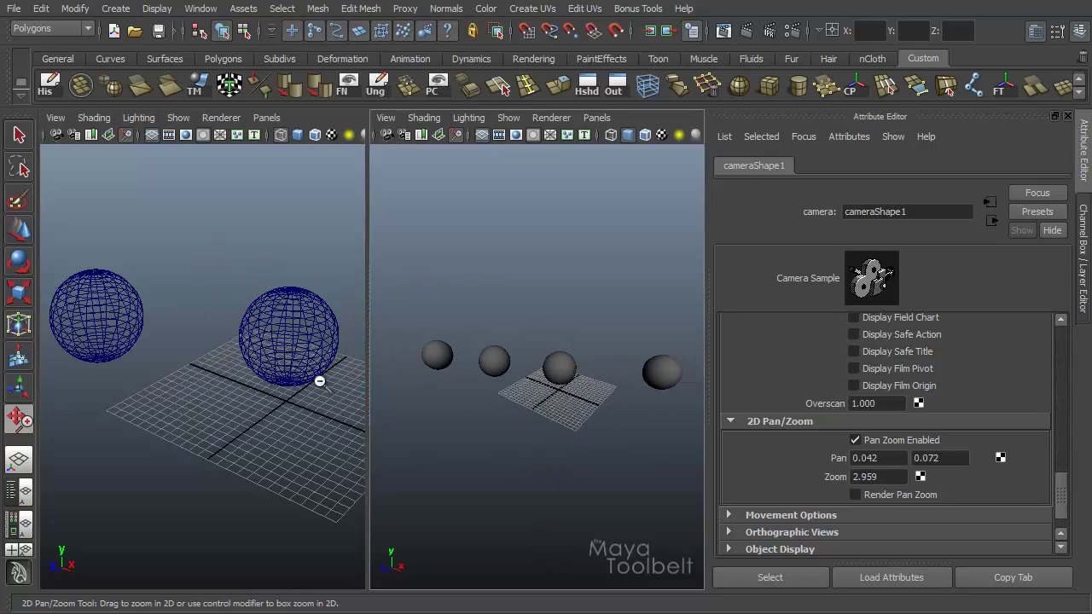
# Step: Smooth-shade the left view, then 2D pan and zoom the right view in to 0.605
pyautogui.press('5')
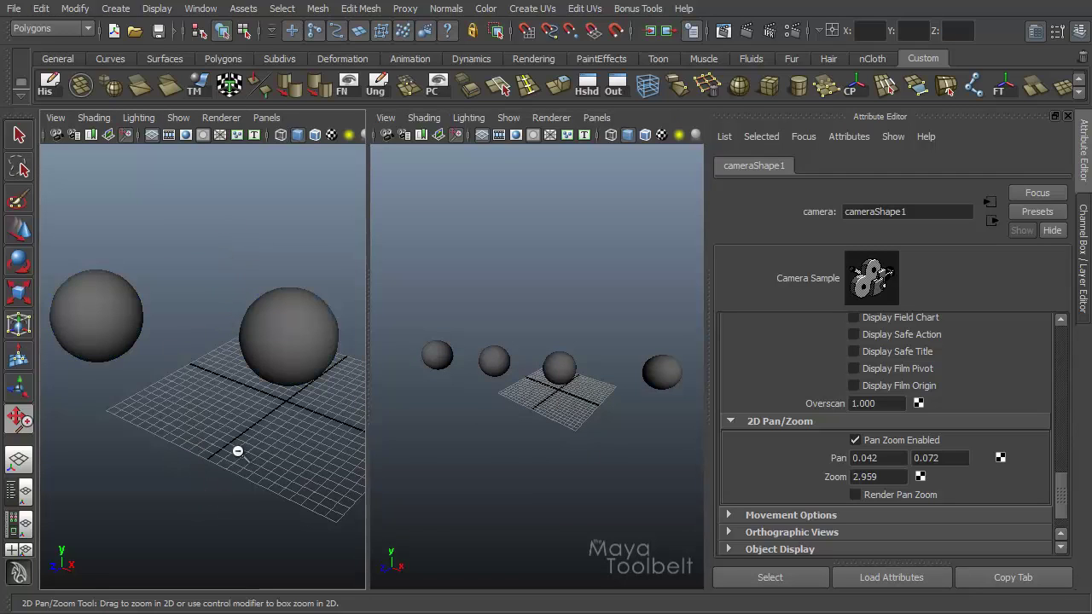
pyautogui.moveTo(595, 392); pyautogui.dragTo(521, 390)
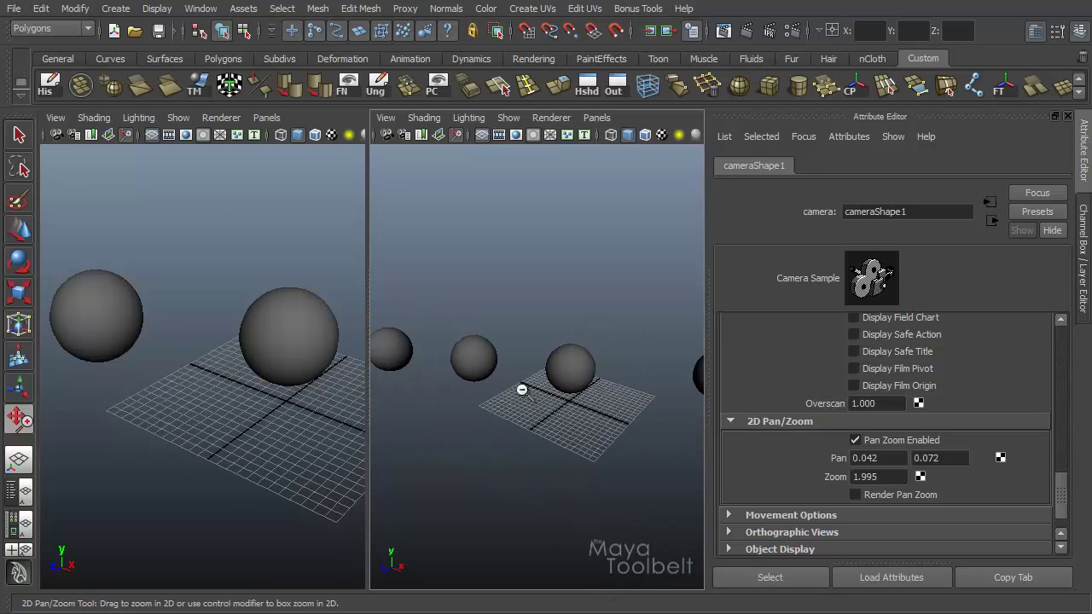
pyautogui.doubleClick(19, 422)
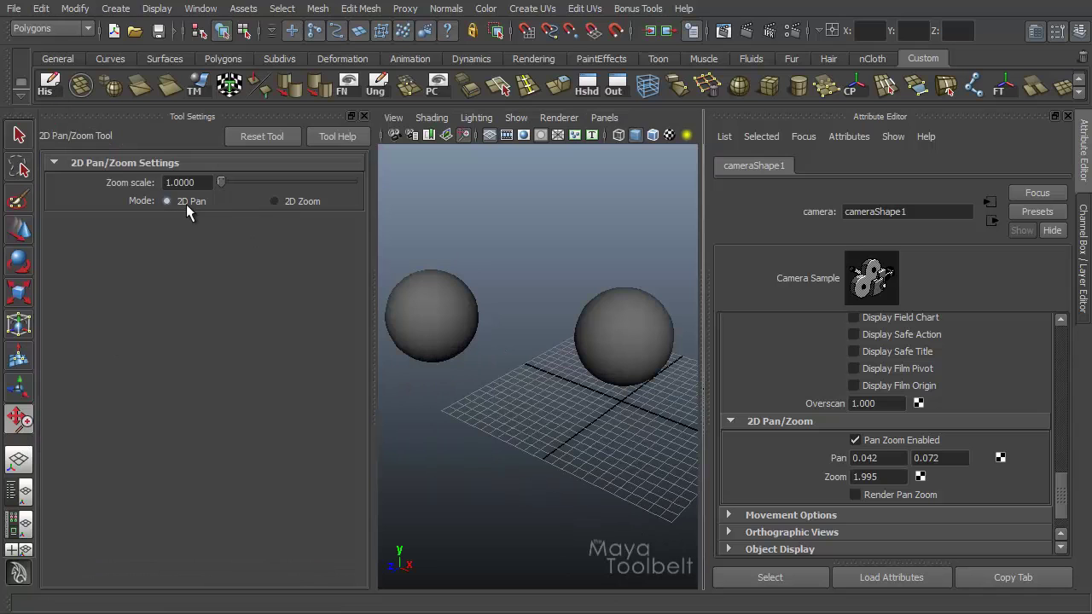
pyautogui.click(363, 115)
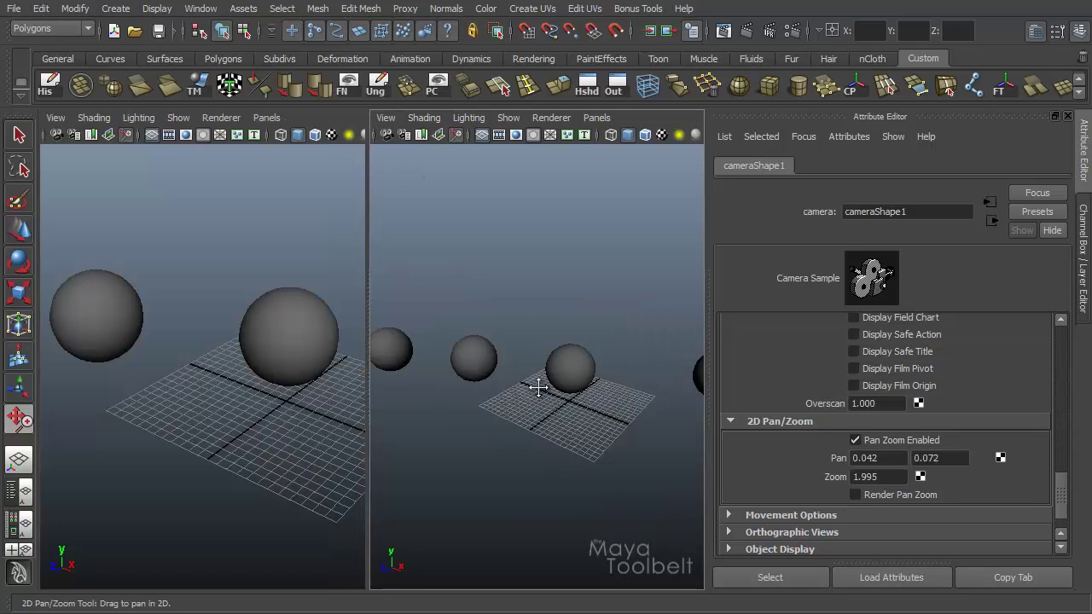
pyautogui.moveTo(532, 385); pyautogui.dragTo(390, 419)
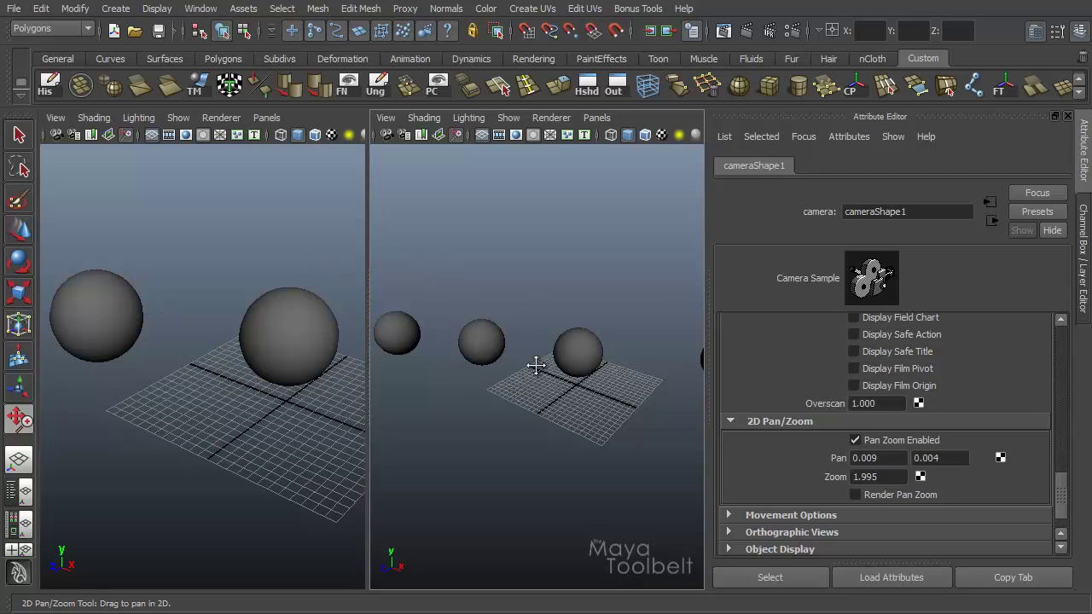
pyautogui.moveTo(556, 384)
pyautogui.mouseDown()
pyautogui.moveTo(490, 393)
pyautogui.moveTo(570, 380)
pyautogui.mouseUp()
pyautogui.keyDown('ctrl'); pyautogui.moveTo(884, 477); pyautogui.dragTo(763, 475); pyautogui.keyUp('ctrl')
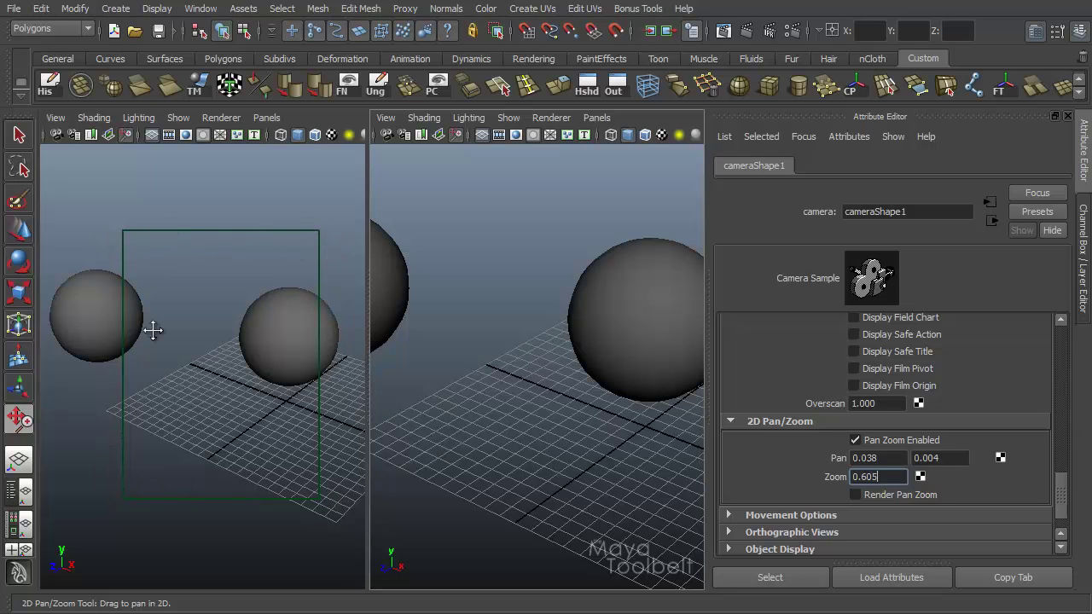
# Step: Pan the zoomed right view until one sphere sits centred, at pan 0.165, 0.059
pyautogui.moveTo(542, 364); pyautogui.dragTo(633, 399)
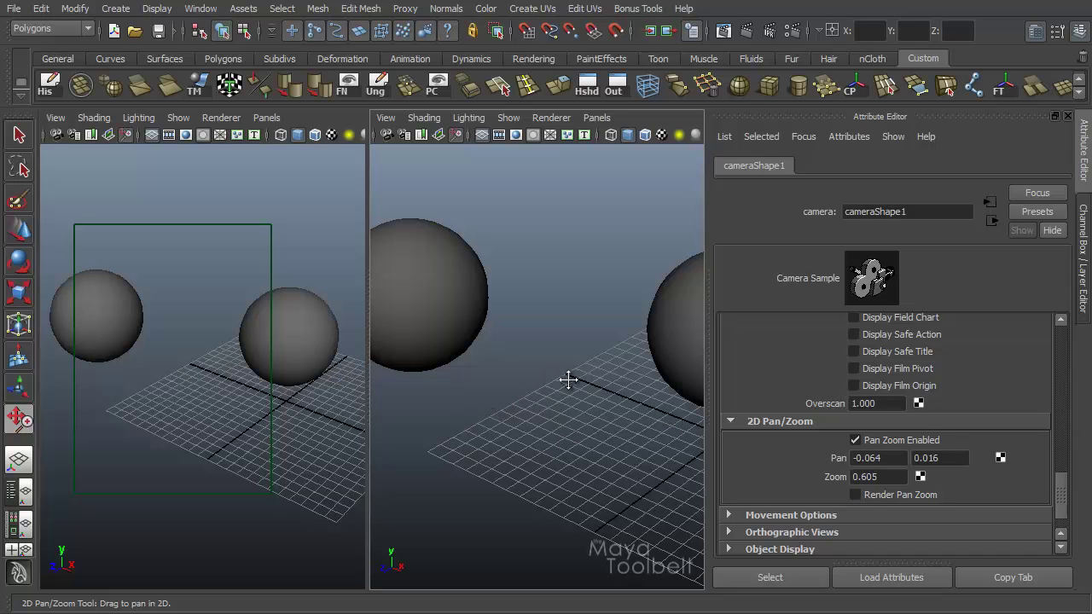
pyautogui.moveTo(514, 414); pyautogui.dragTo(616, 373)
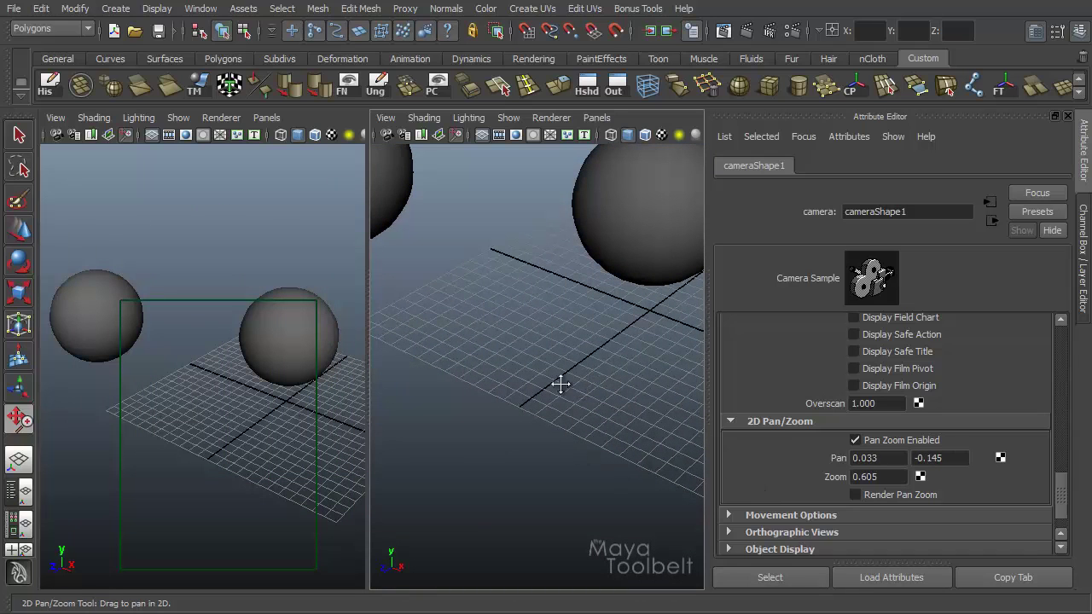
pyautogui.moveTo(559, 347); pyautogui.dragTo(497, 493)
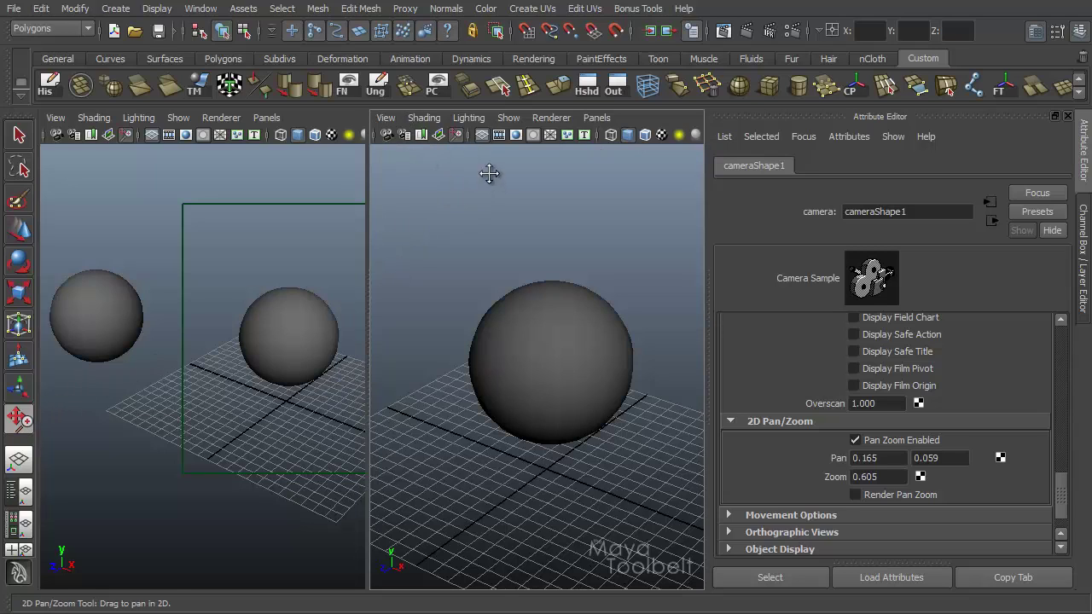
# Step: Toggle the right view's 2D Pan/Zoom off and on, leave it on, and maximize that panel
pyautogui.click(457, 135)
pyautogui.click(457, 134)
pyautogui.click(457, 134)
pyautogui.click(458, 134)
pyautogui.click(457, 134)
pyautogui.click(458, 134)
pyautogui.click(458, 134)
pyautogui.click(457, 134)
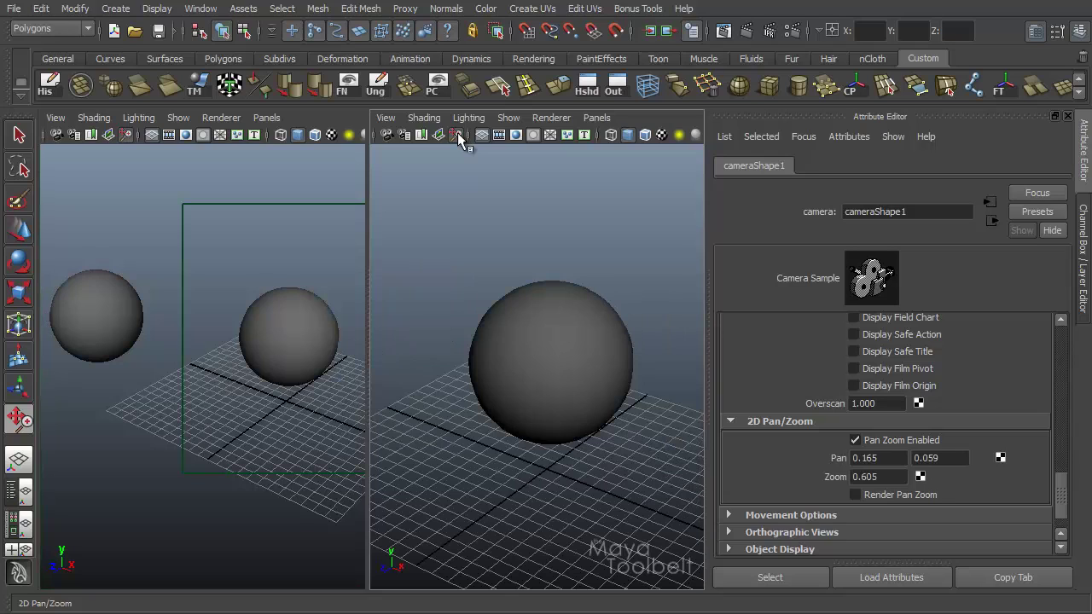
pyautogui.press('\\')
pyautogui.press('\\')
pyautogui.press('\\')
pyautogui.press('\\')
pyautogui.press('\\')
pyautogui.press('\\')
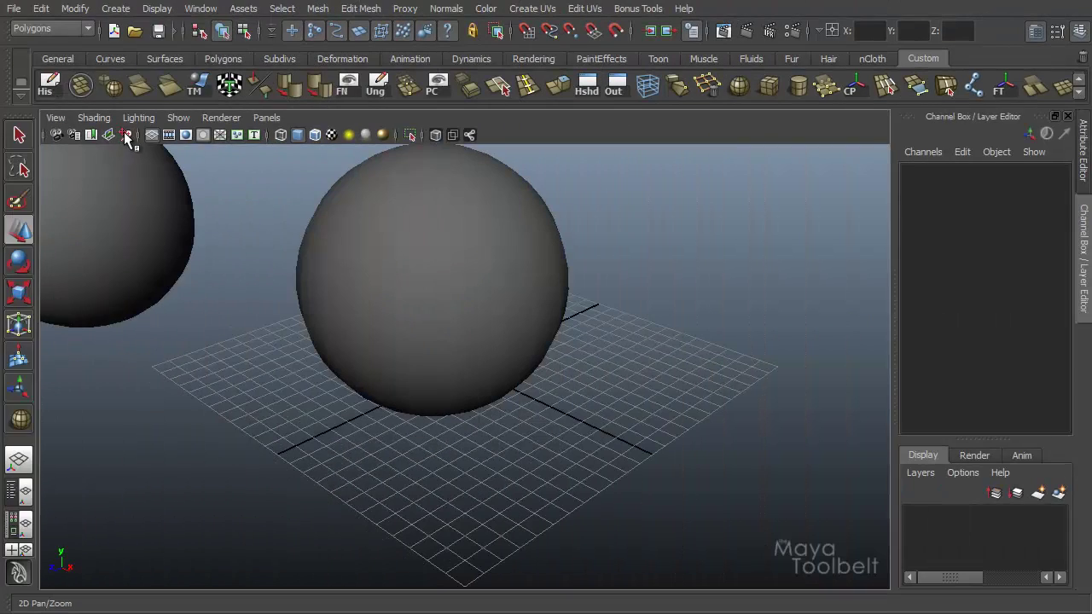
# Step: Toggle Ignore 2D Pan/Zoom from the icon's menu and from View > Camera Settings
pyautogui.rightClick(126, 134)
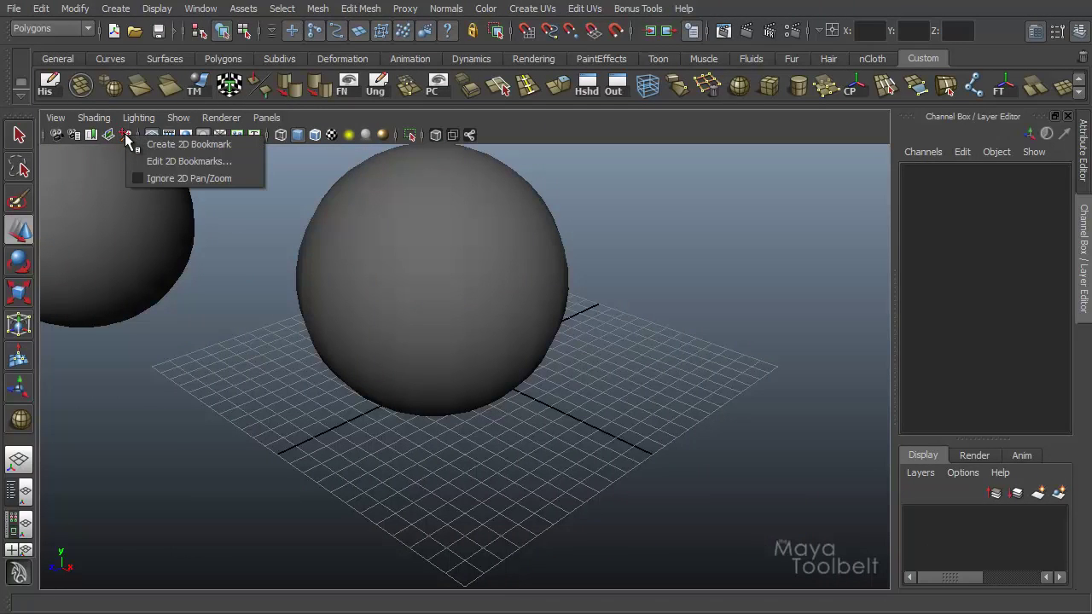
pyautogui.click(185, 180)
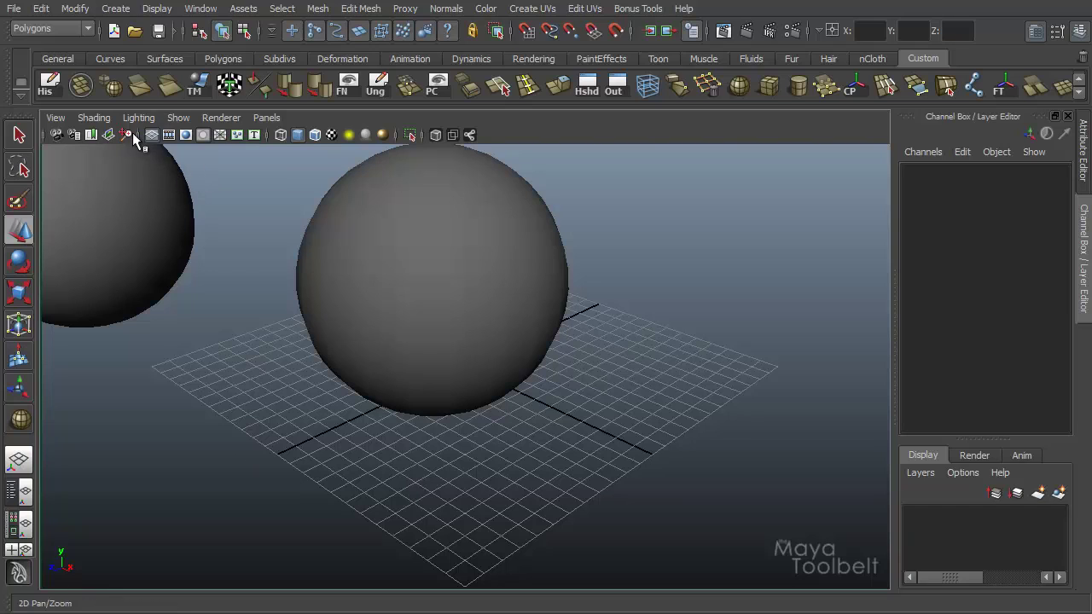
pyautogui.rightClick(133, 134)
pyautogui.click(163, 179)
pyautogui.click(57, 118)
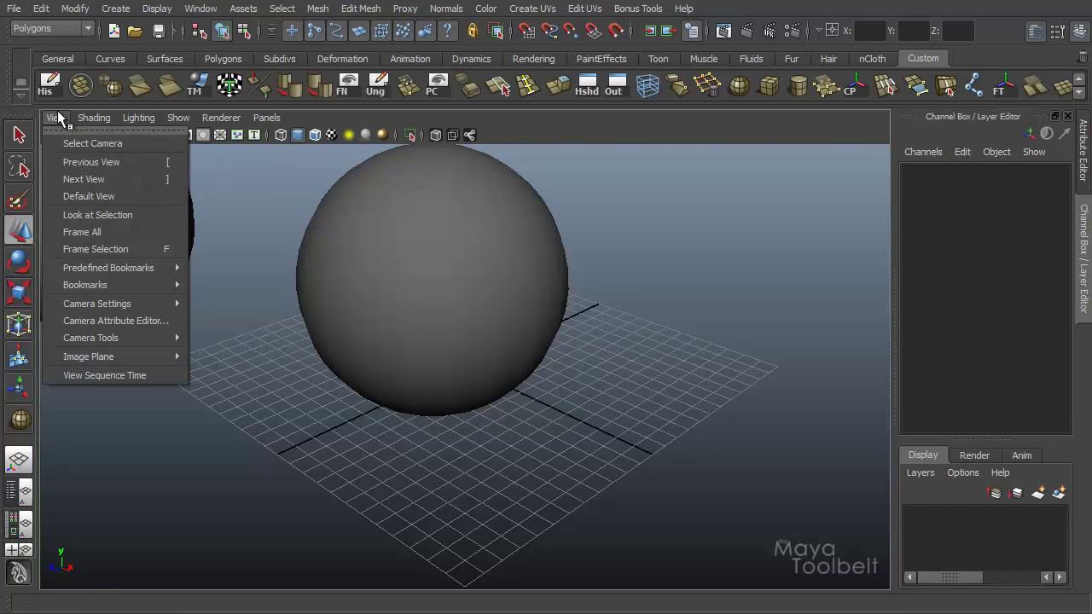
pyautogui.moveTo(140, 308)
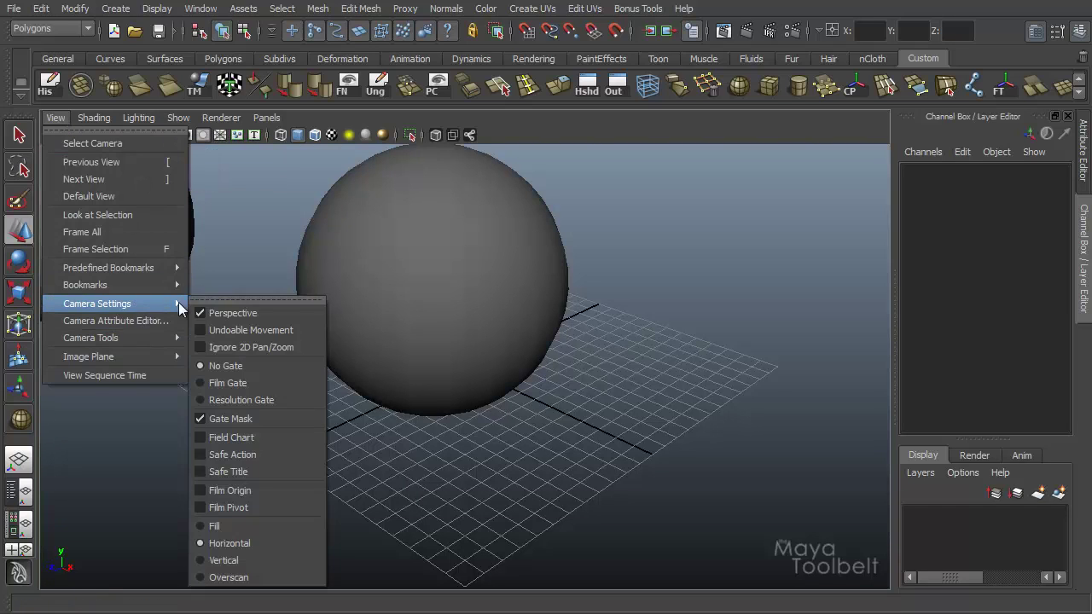
pyautogui.click(238, 348)
# Step: Toggle Ignore 2D Pan/Zoom a few more times, ending with it off, and close the menu
pyautogui.rightClick(121, 134)
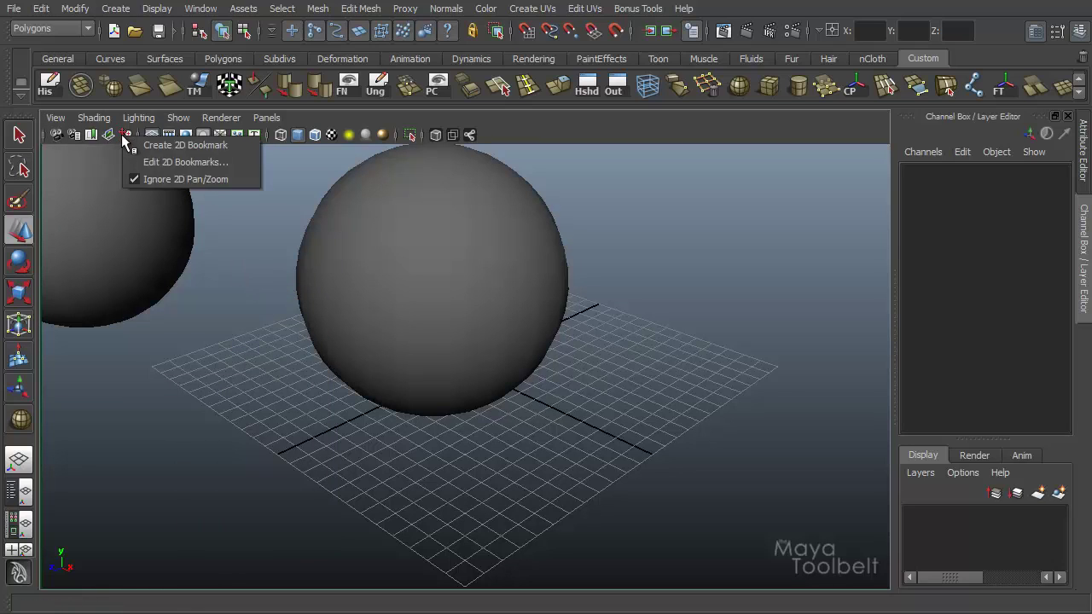
pyautogui.click(150, 183)
pyautogui.rightClick(130, 134)
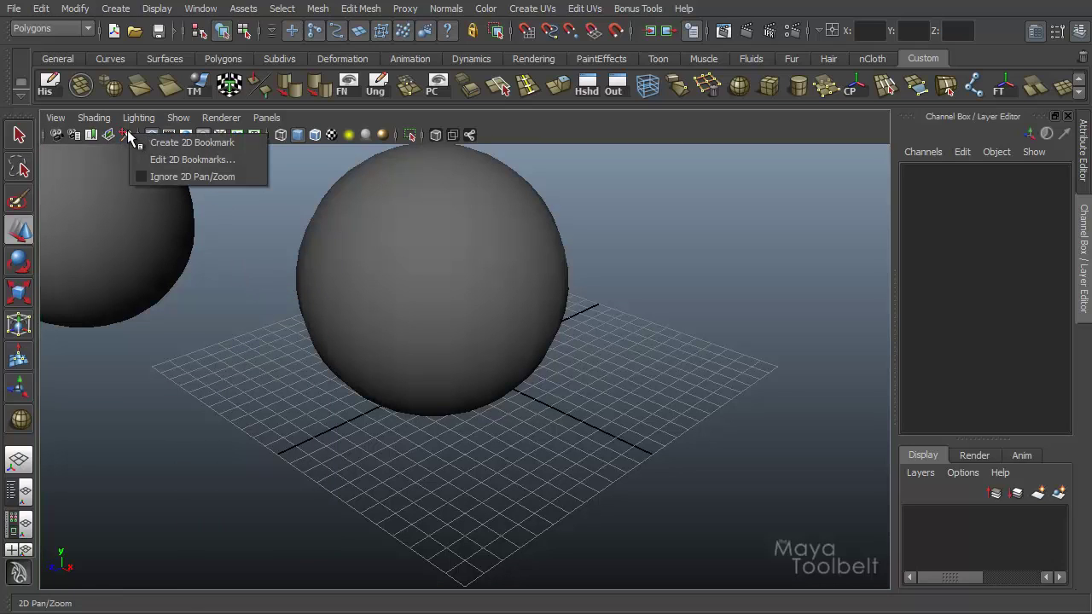
pyautogui.click(171, 177)
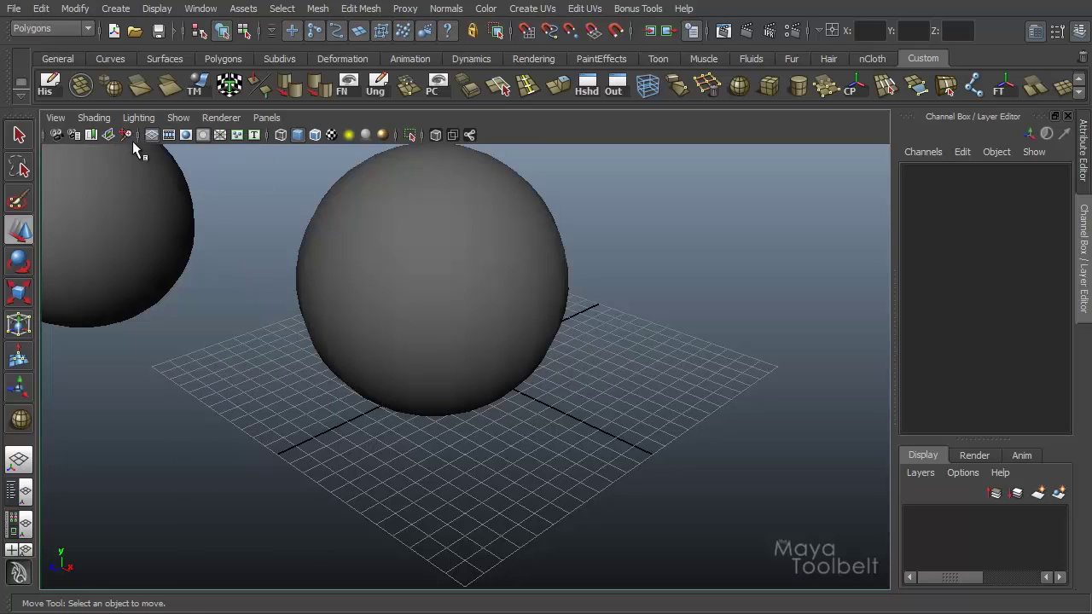
pyautogui.rightClick(130, 137)
pyautogui.click(151, 175)
pyautogui.rightClick(125, 133)
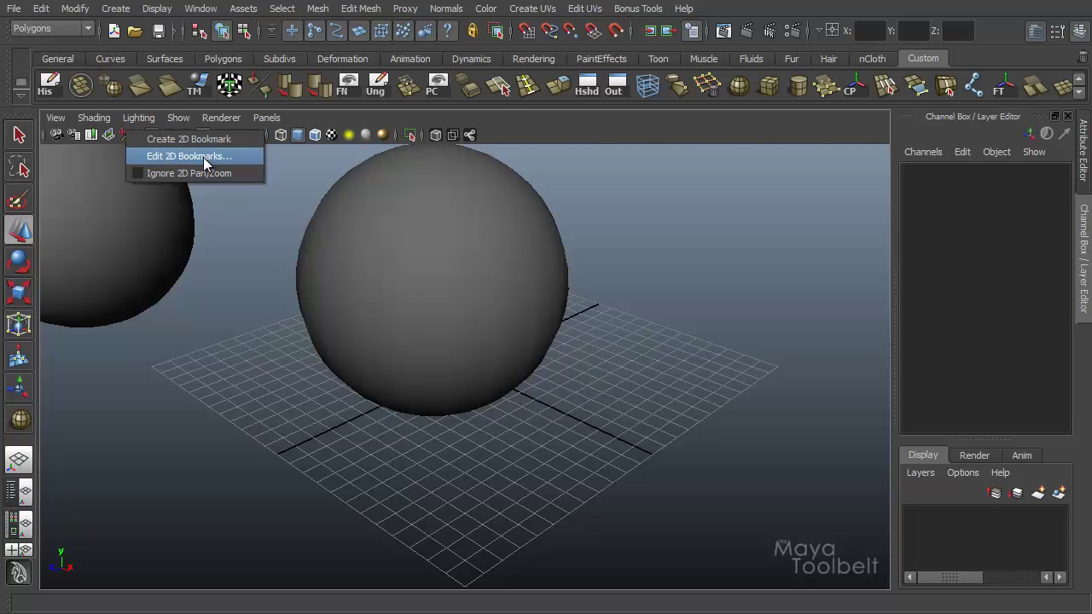
pyautogui.click(246, 397)
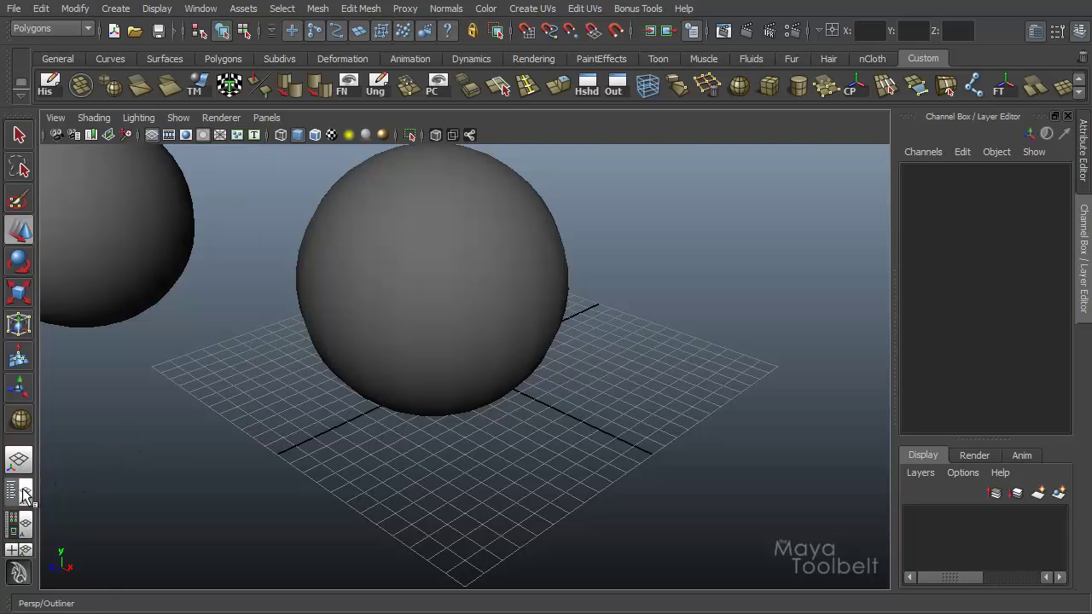
# Step: Switch to the two-pane side-by-side layout and set the left view to ignore 2D Pan/Zoom
pyautogui.click(24, 502)
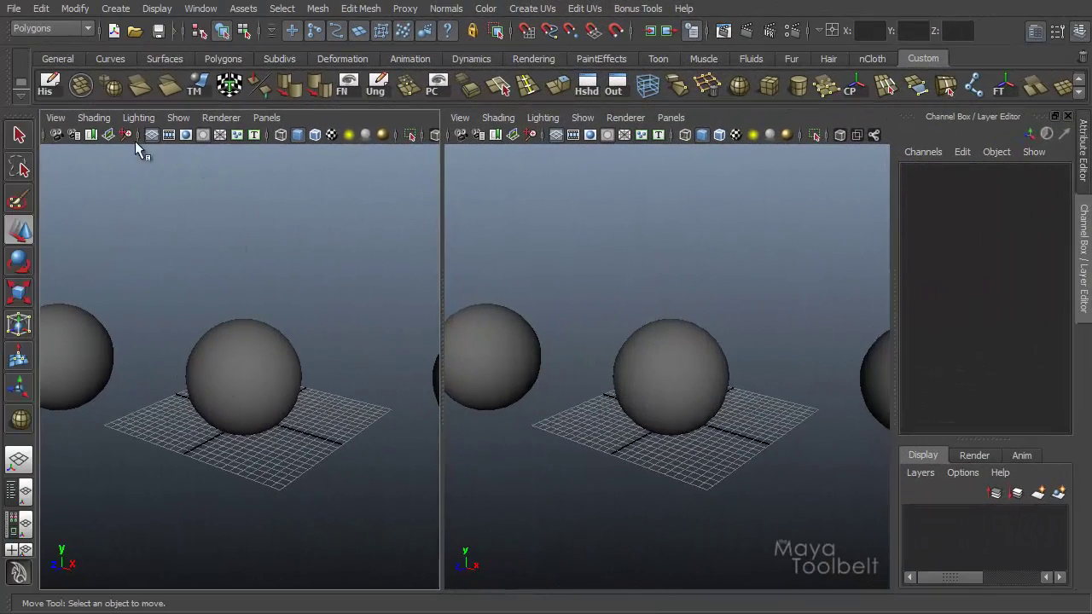
pyautogui.click(54, 118)
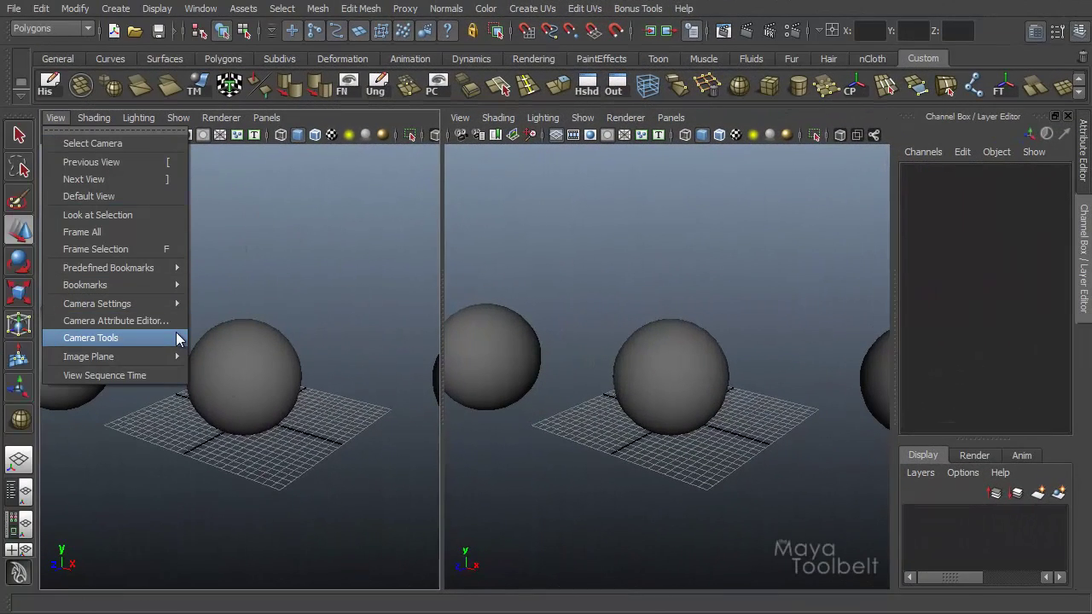
pyautogui.moveTo(172, 307)
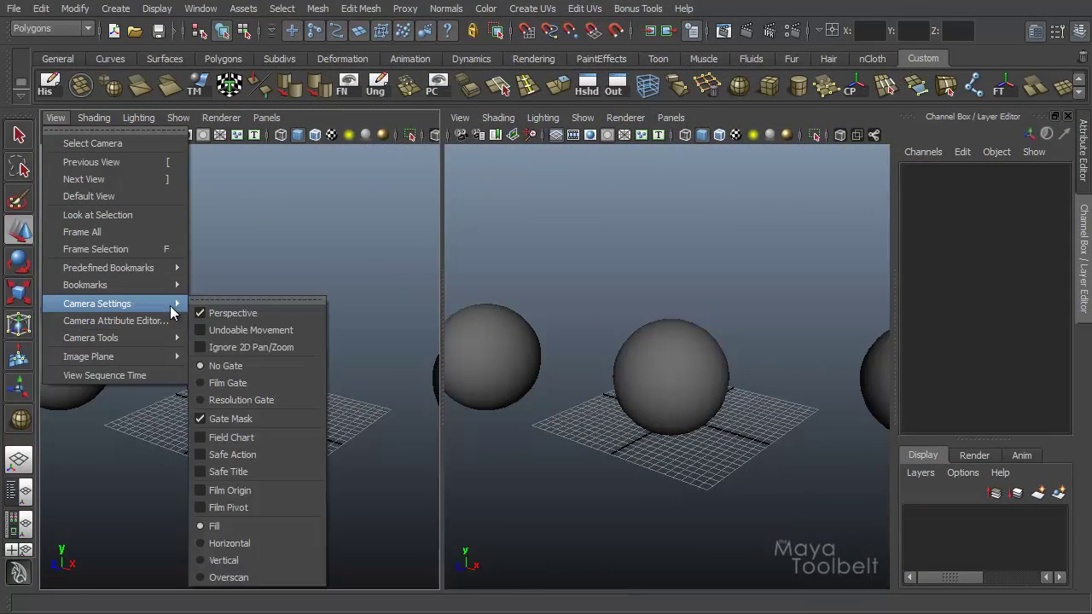
pyautogui.click(264, 348)
pyautogui.rightClick(127, 141)
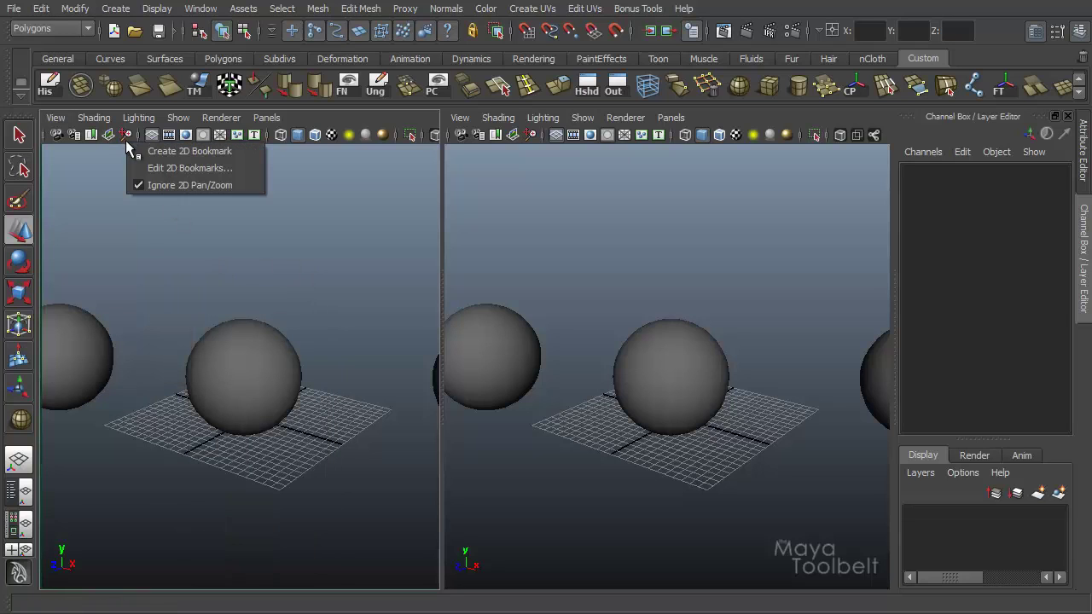
pyautogui.click(551, 169)
pyautogui.rightClick(530, 135)
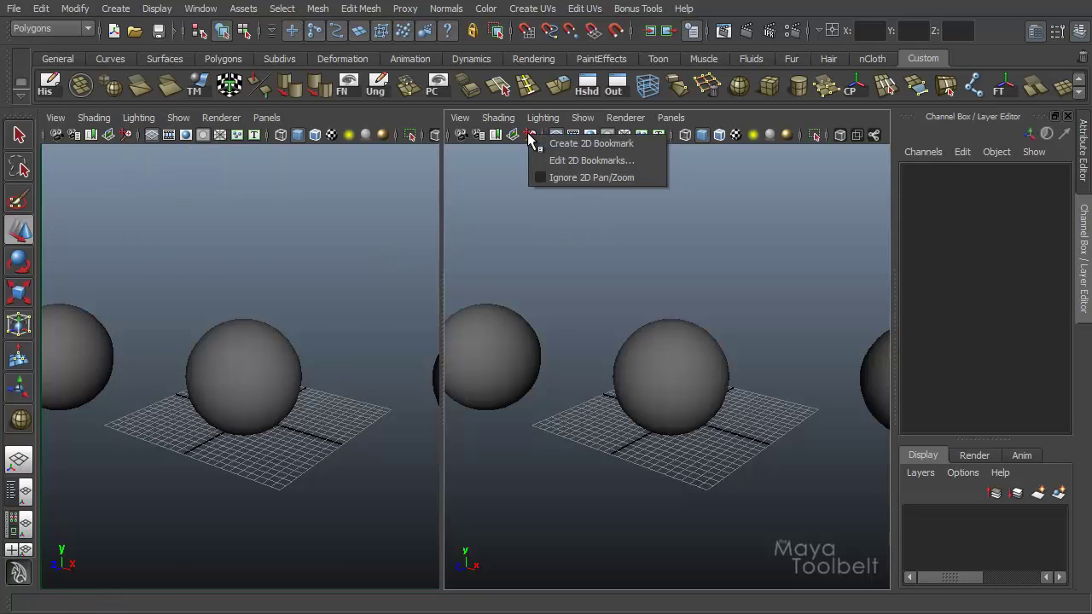
# Step: Switch the right view to the 2D Pan/Zoom tool and pan its framing slightly
pyautogui.click(599, 179)
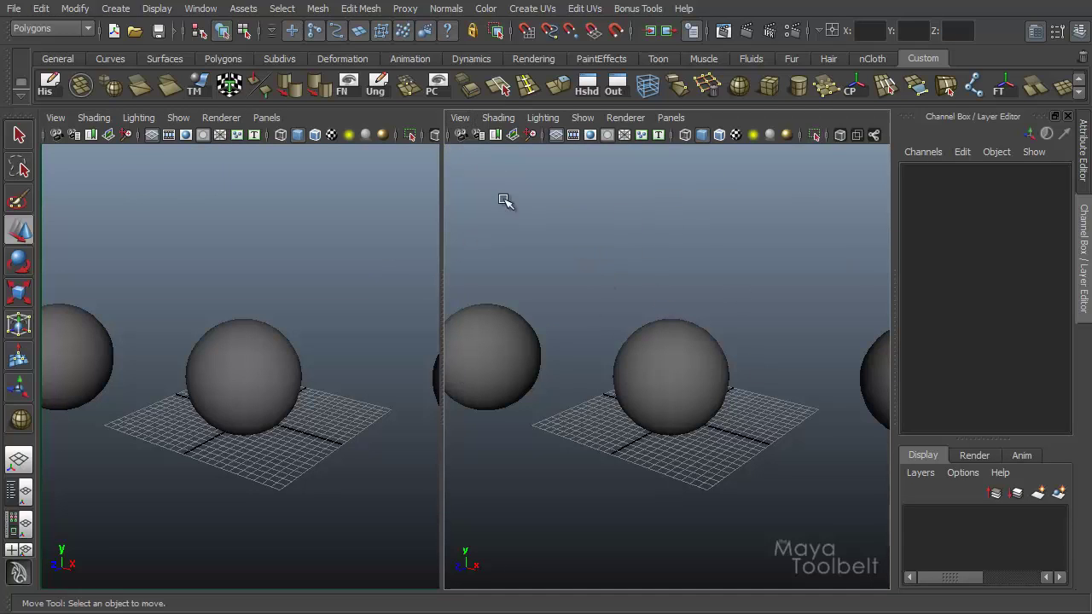
pyautogui.click(461, 118)
pyautogui.moveTo(550, 338)
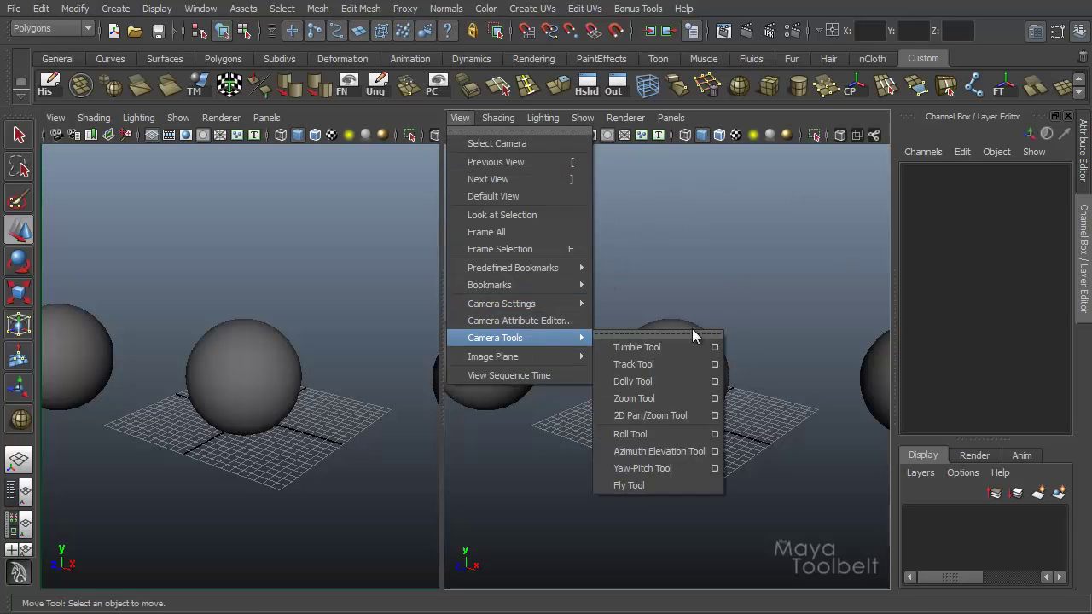
pyautogui.click(666, 418)
pyautogui.moveTo(686, 425); pyautogui.dragTo(670, 406)
pyautogui.click(158, 397)
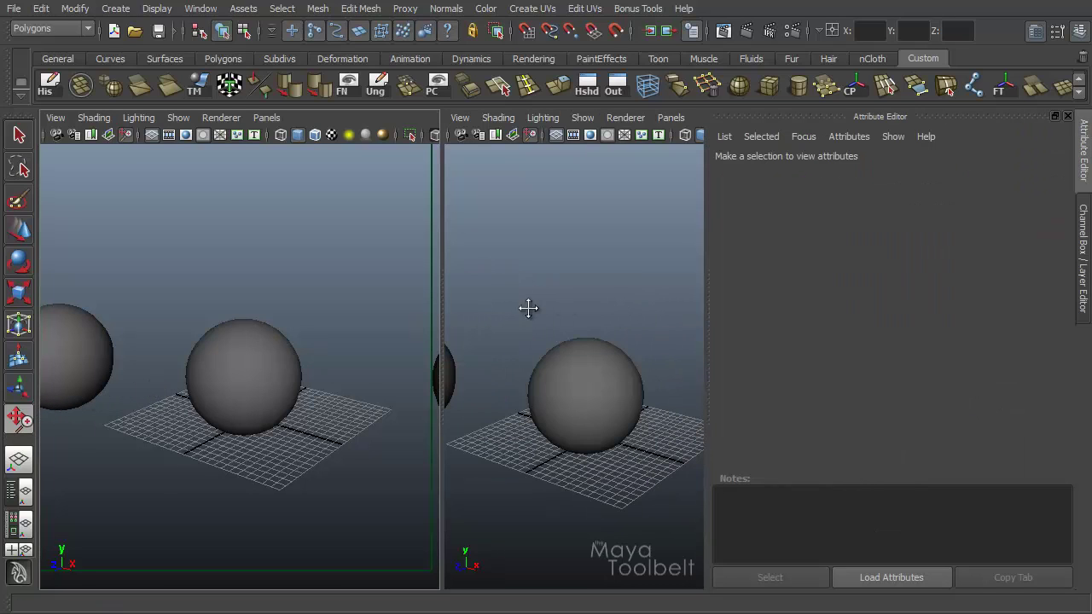
# Step: Open cameraShape1's Attribute Editor and expand Display Options to reach the 2D Pan/Zoom fields
pyautogui.click(460, 117)
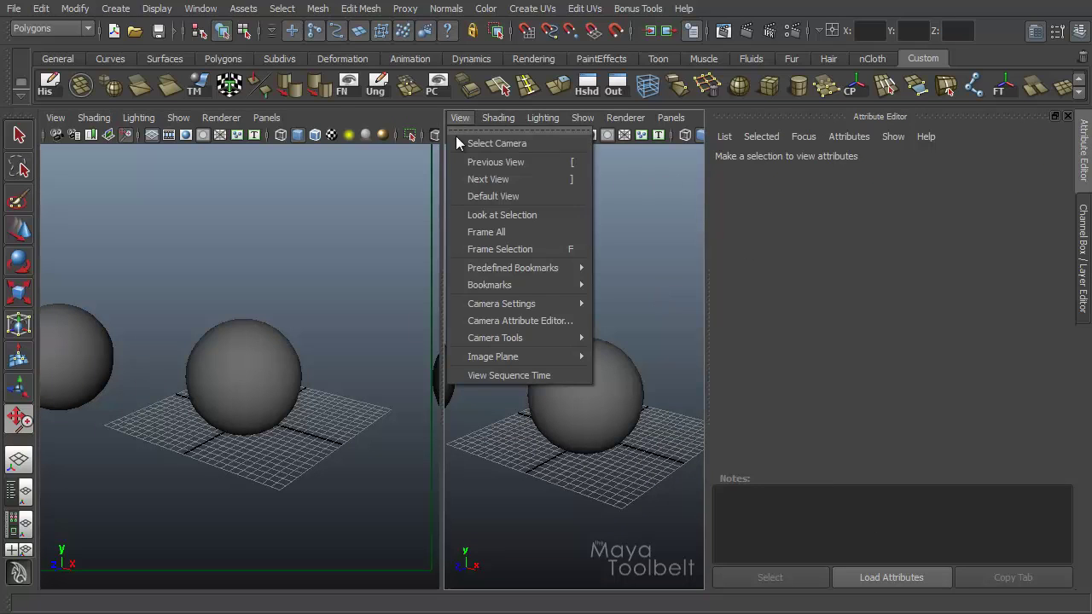
pyautogui.click(520, 321)
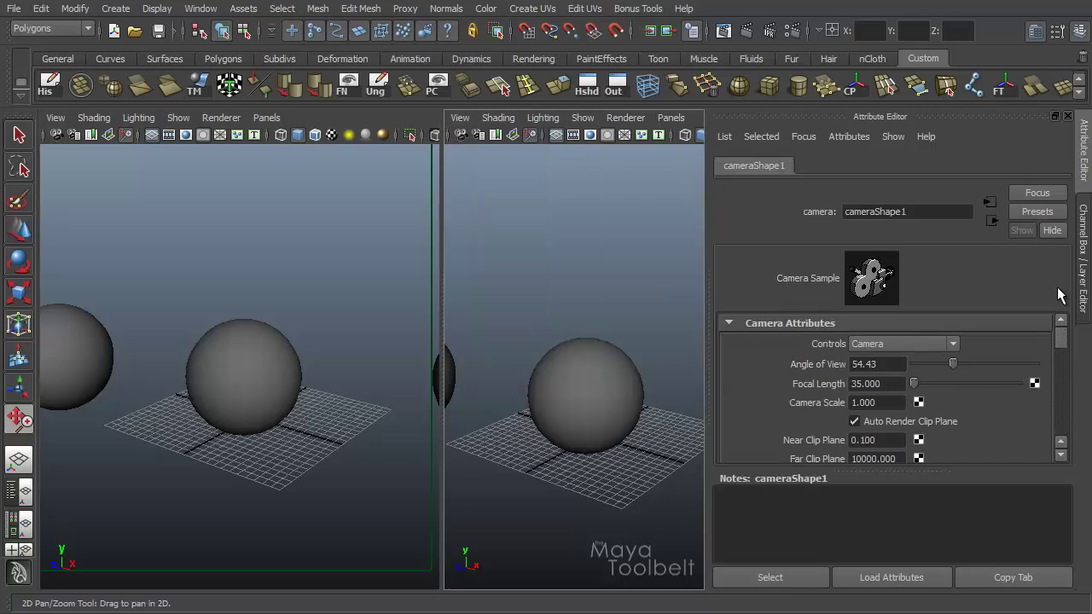
pyautogui.scroll(-5, 982, 422)
pyautogui.moveTo(935, 471); pyautogui.dragTo(939, 559)
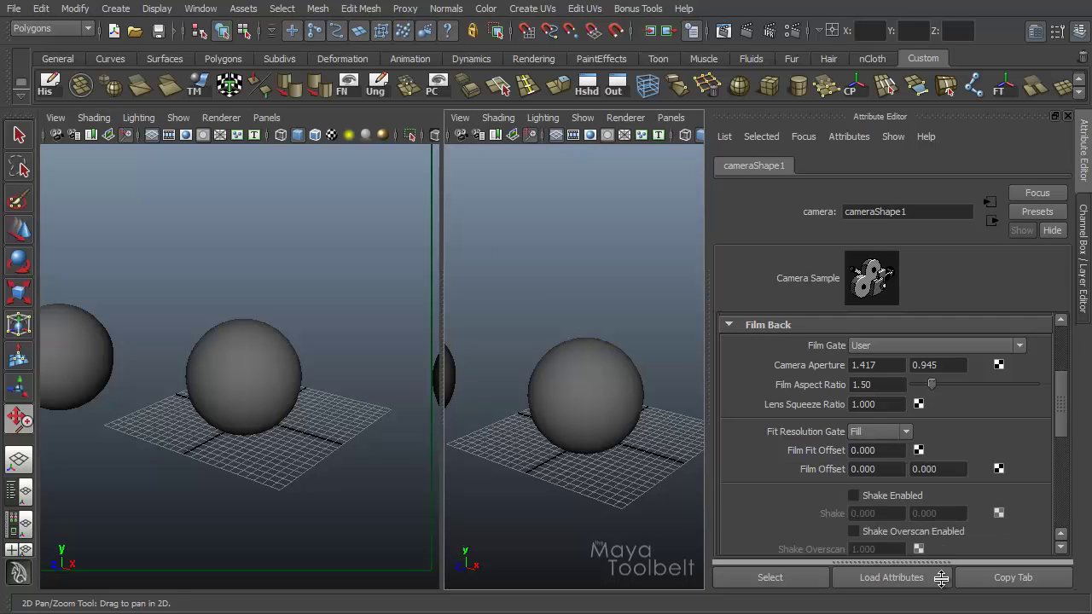
pyautogui.scroll(-8, 934, 450)
pyautogui.click(859, 459)
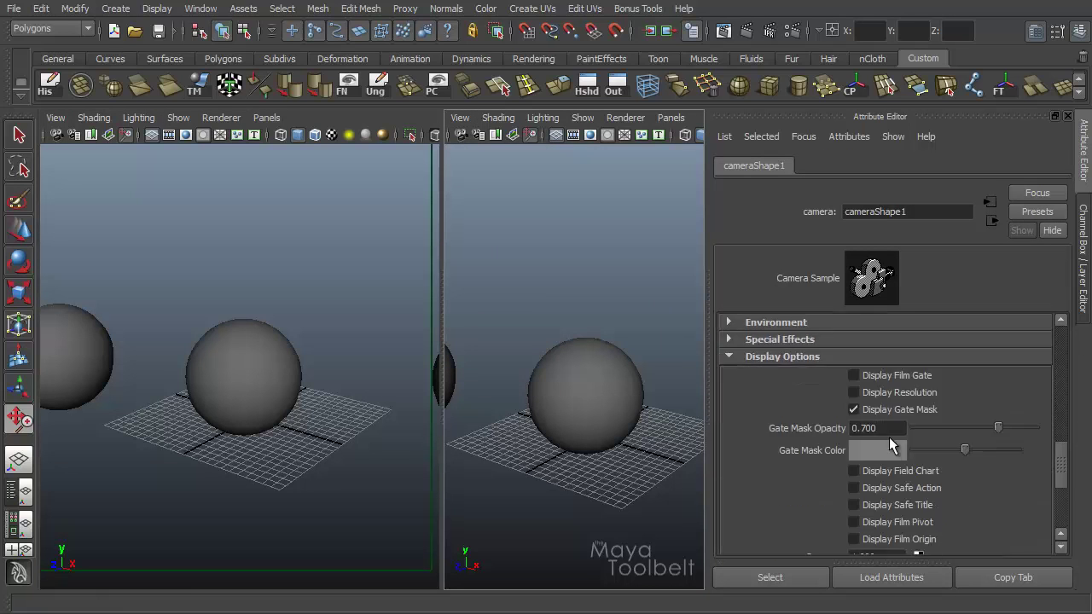
pyautogui.scroll(-5, 873, 442)
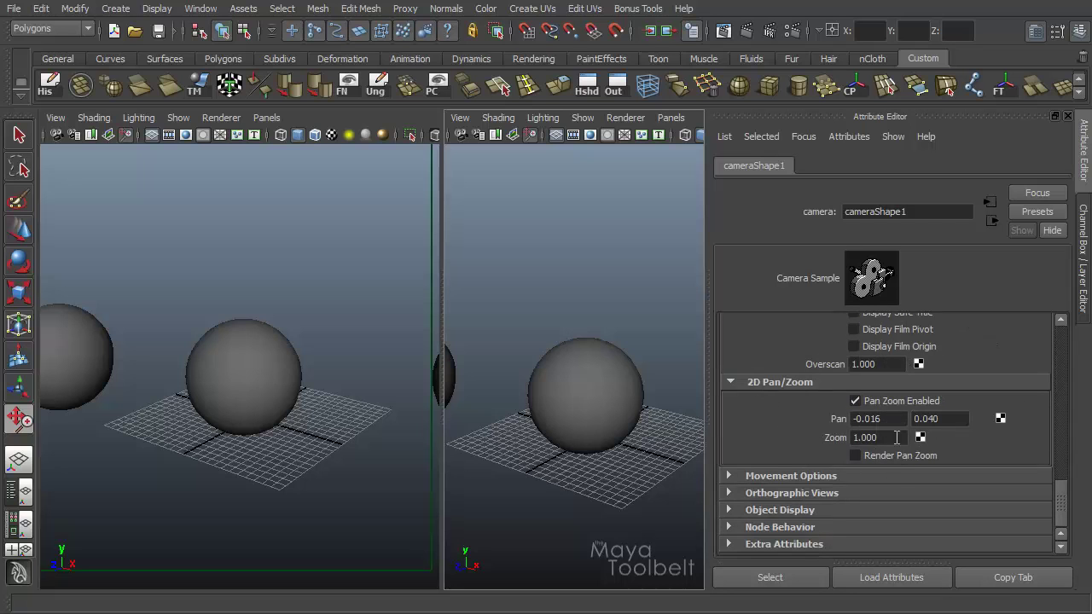
# Step: Zoom the right view to 0.580, widen its pane, and pan to 0.007, -0.033 on the sphere
pyautogui.keyDown('ctrl'); pyautogui.moveTo(884, 438); pyautogui.dragTo(730, 414); pyautogui.keyUp('ctrl')
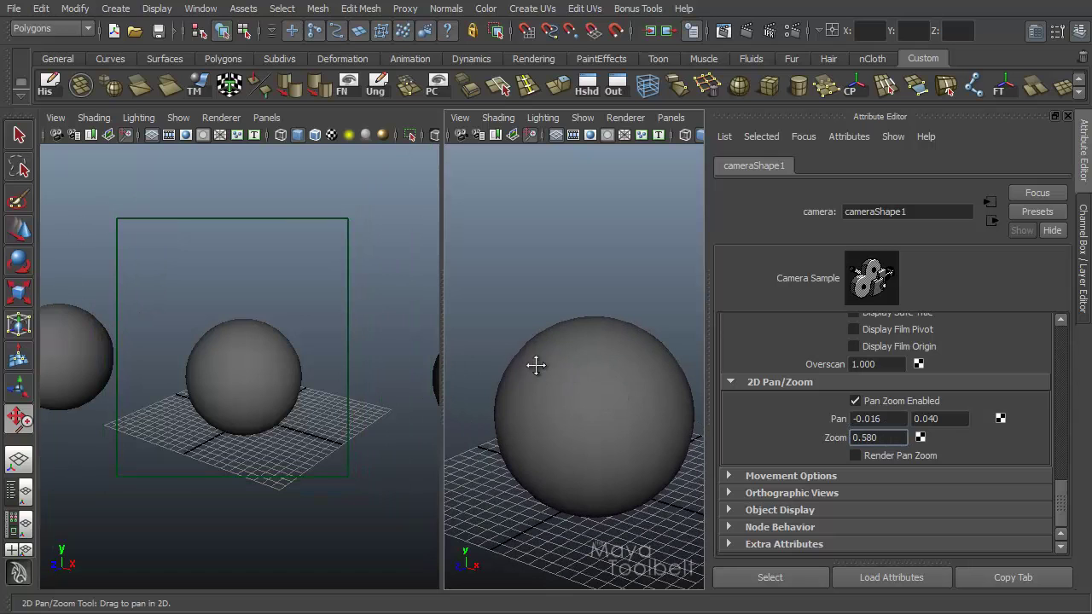
pyautogui.moveTo(442, 334); pyautogui.dragTo(344, 331)
pyautogui.moveTo(548, 402); pyautogui.dragTo(537, 341)
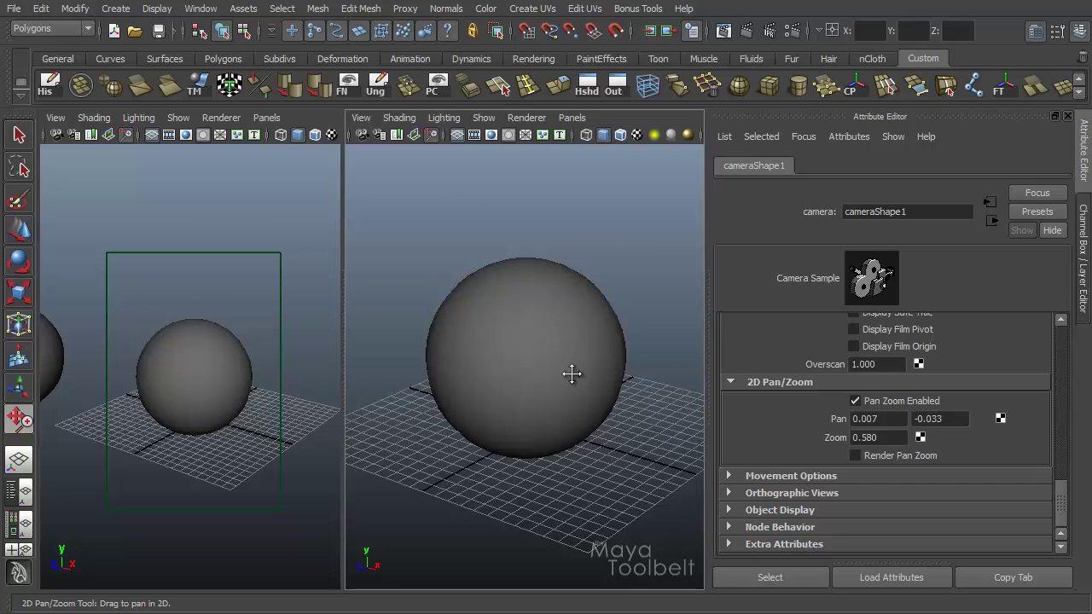
# Step: Bookmark cameraView1, reframe to pan -0.711, 0.049 at zoom 0.360, and bookmark cameraView2
pyautogui.rightClick(434, 136)
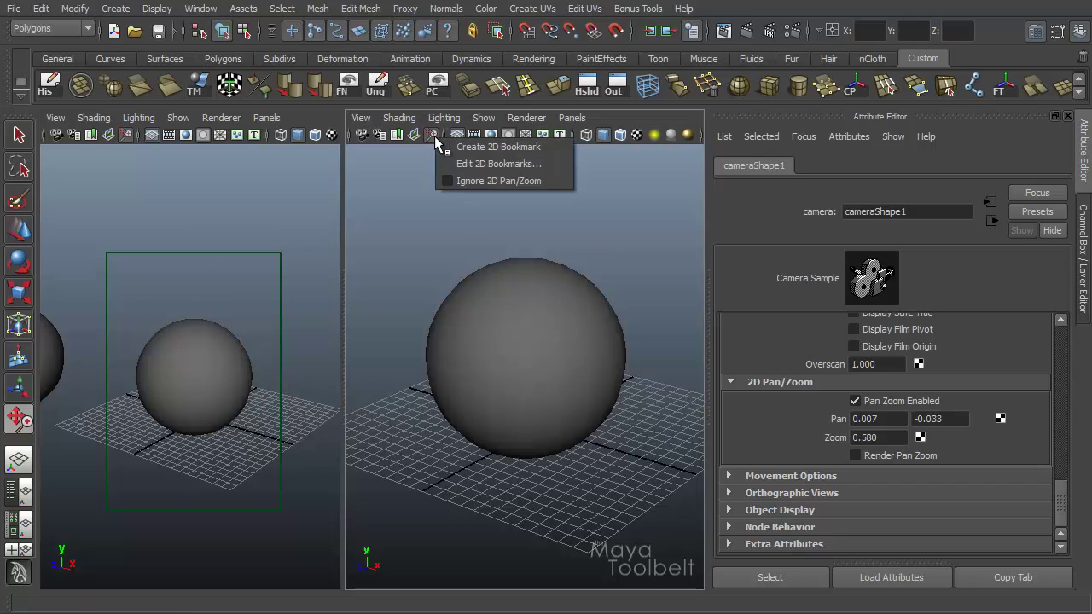
pyautogui.click(468, 149)
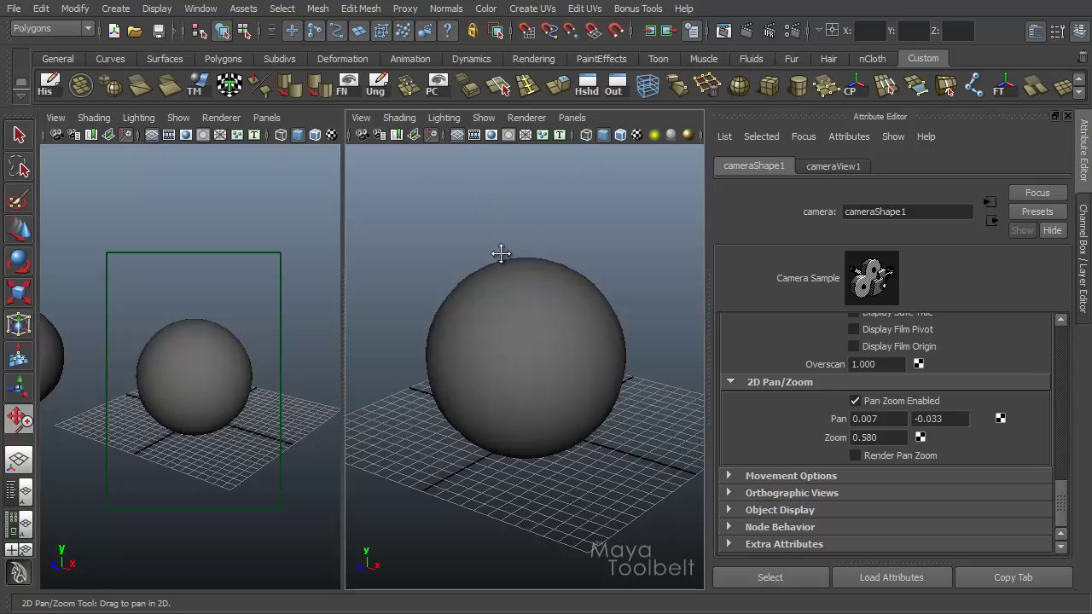
pyautogui.moveTo(548, 339); pyautogui.dragTo(571, 300)
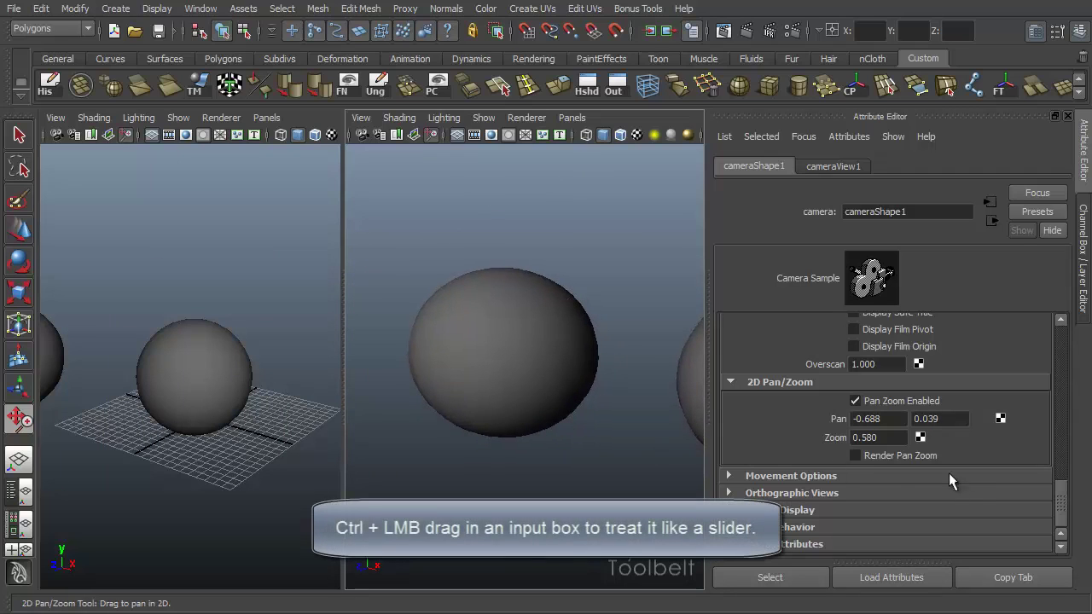
pyautogui.keyDown('ctrl'); pyautogui.moveTo(881, 433); pyautogui.dragTo(865, 435); pyautogui.keyUp('ctrl')
pyautogui.moveTo(655, 389); pyautogui.dragTo(526, 170)
pyautogui.rightClick(434, 134)
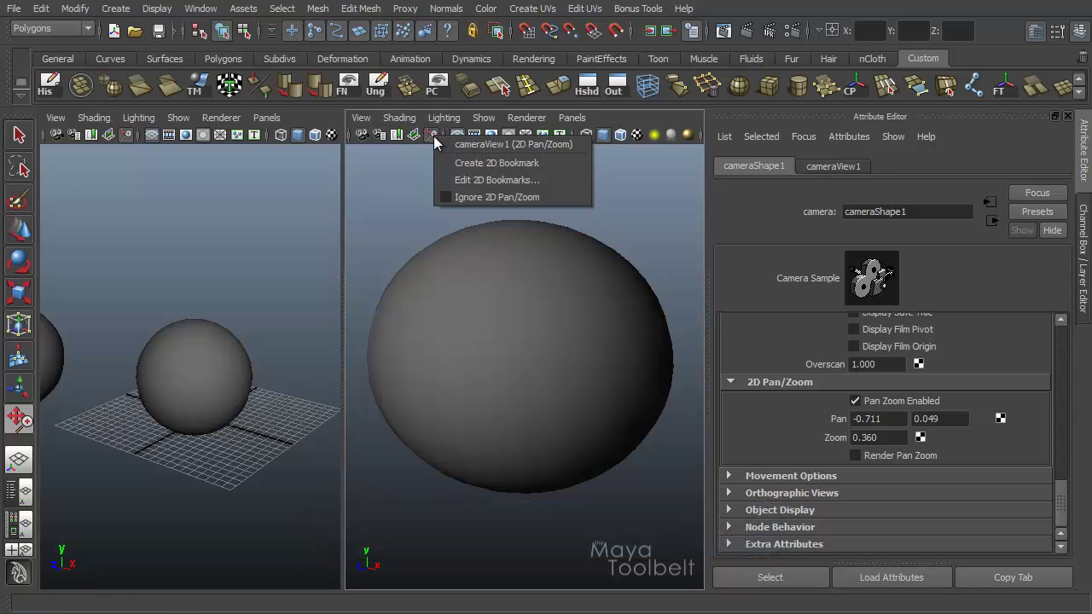
pyautogui.click(487, 164)
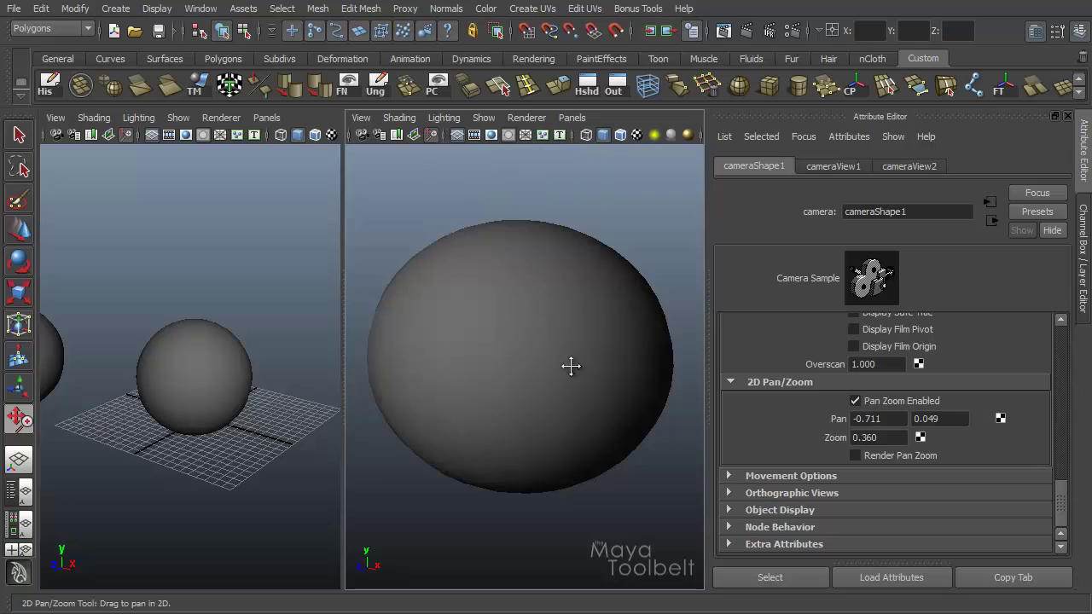
pyautogui.click(853, 167)
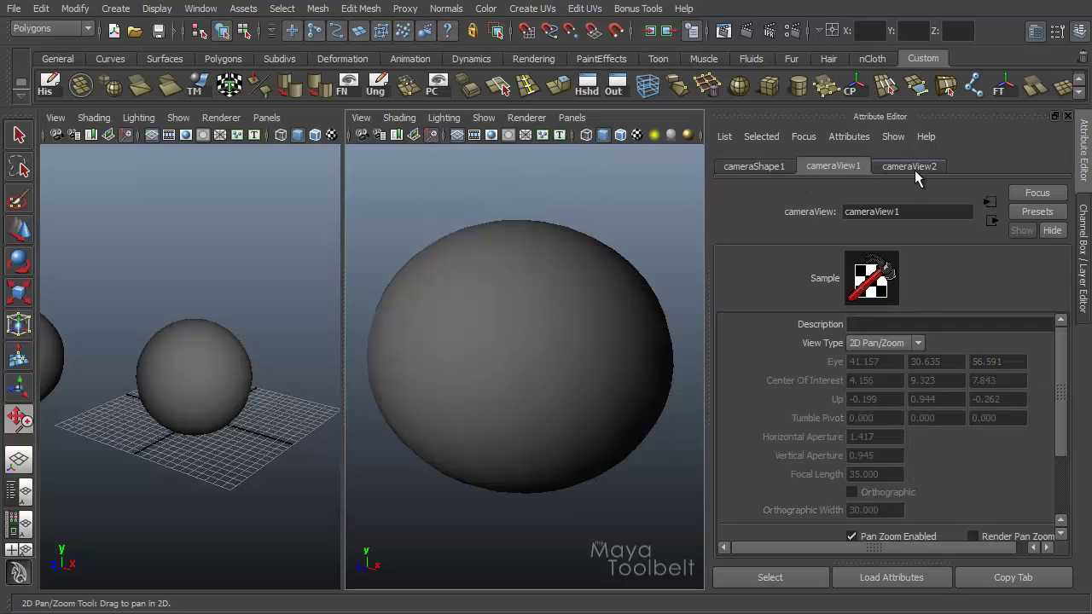
pyautogui.click(913, 170)
pyautogui.click(821, 166)
pyautogui.click(906, 164)
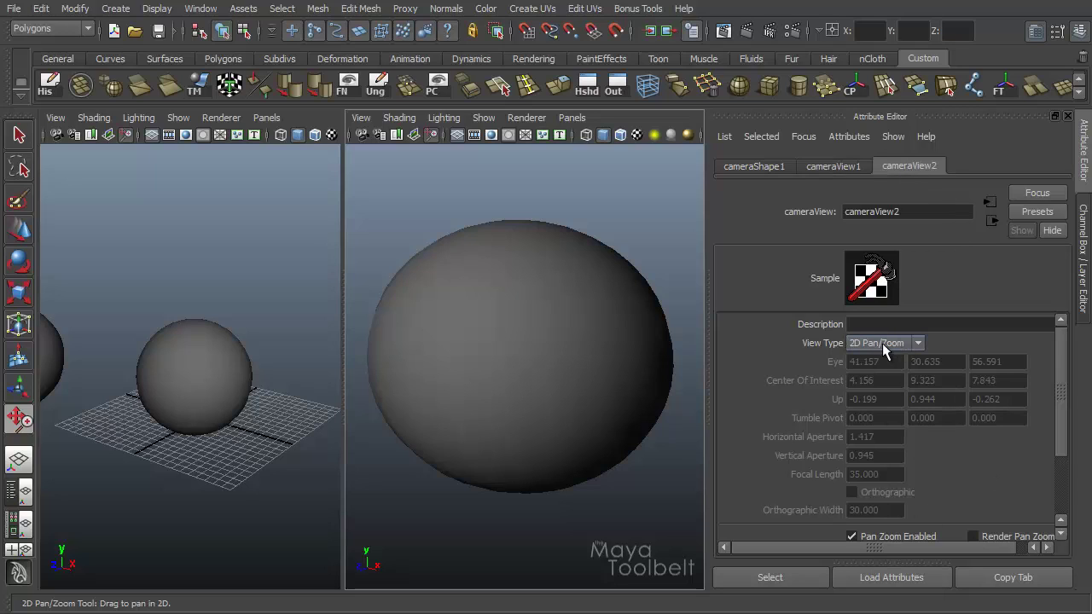
pyautogui.click(918, 343)
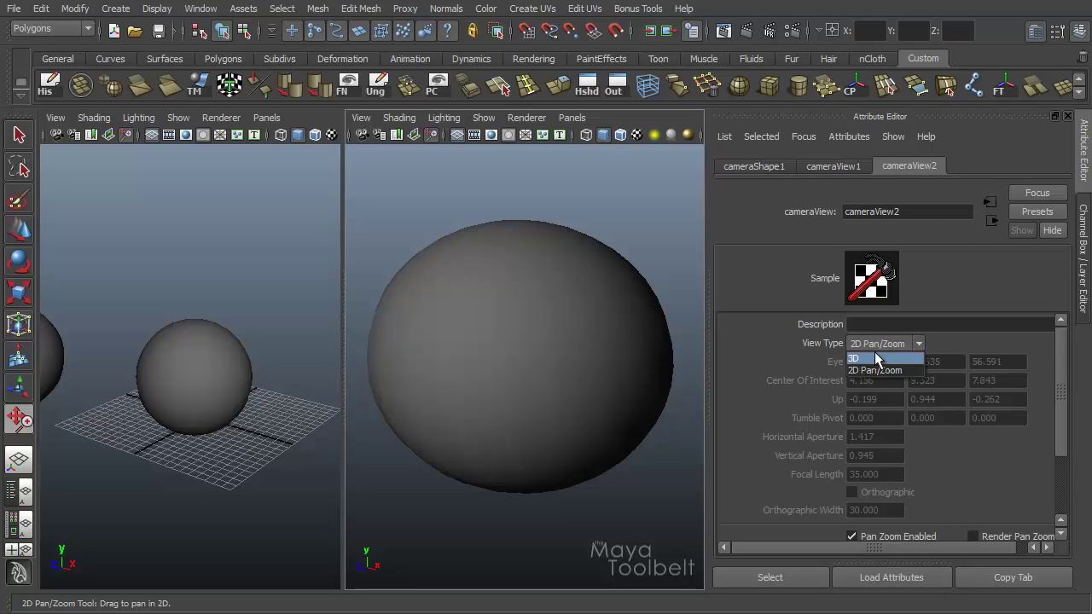
pyautogui.click(885, 342)
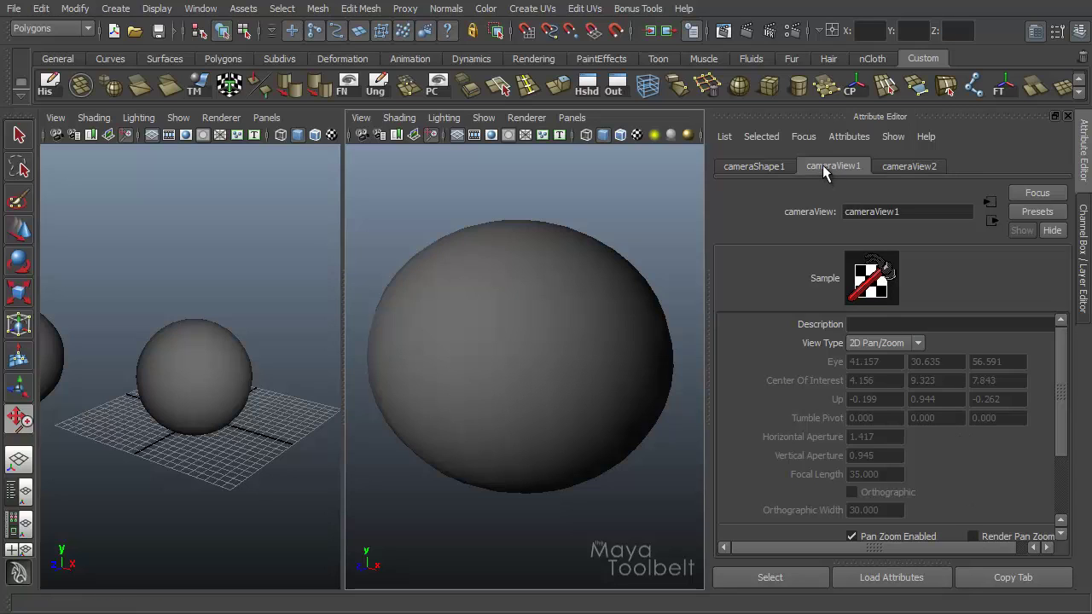
# Step: Jump the right view to the cameraView1 bookmark, then to cameraView2
pyautogui.click(754, 165)
pyautogui.click(432, 135)
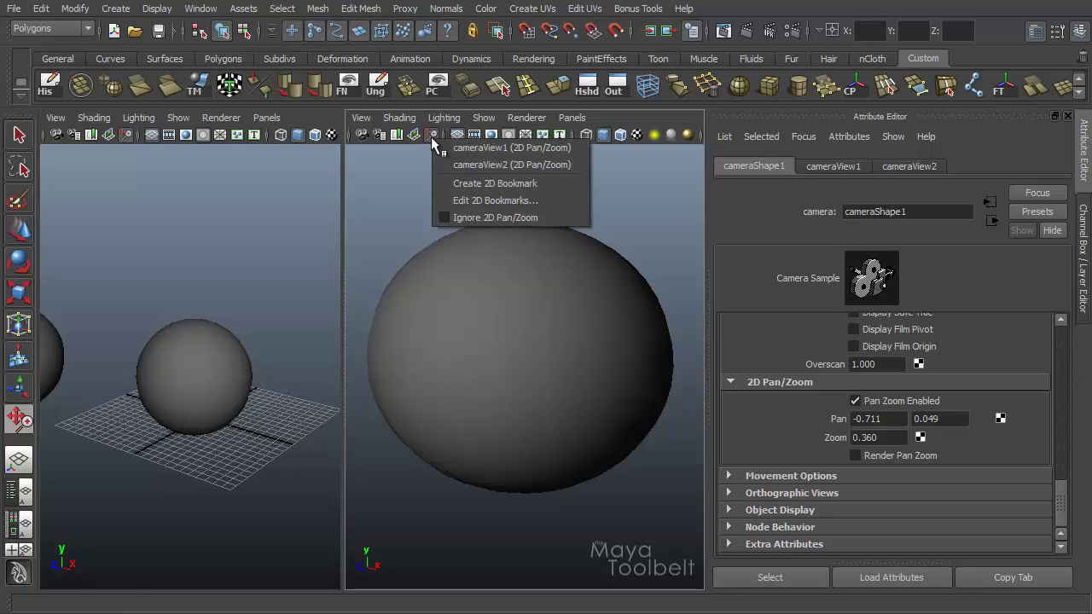
pyautogui.click(481, 148)
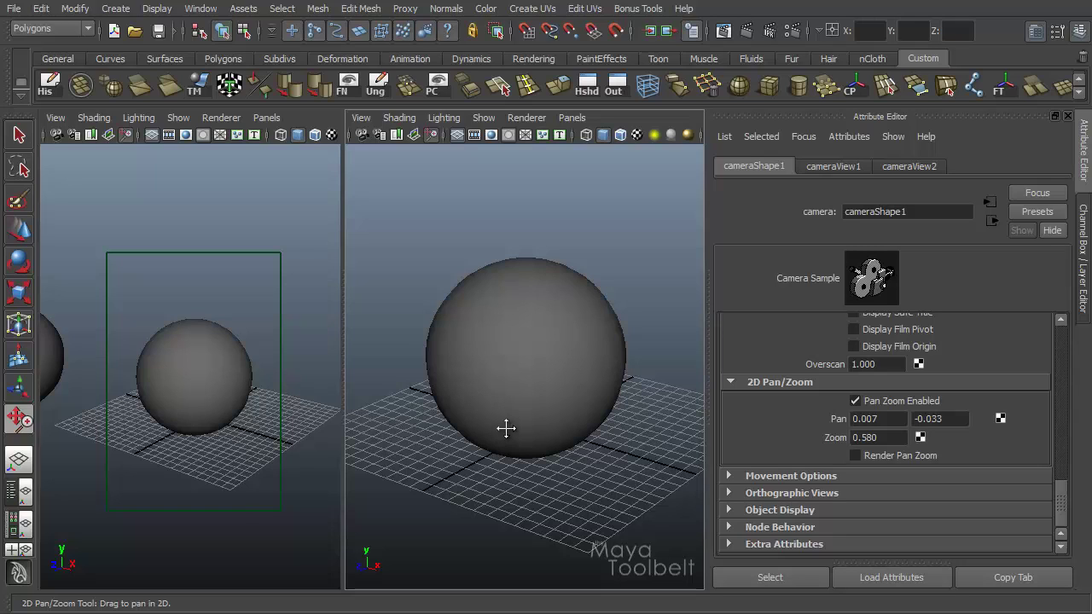
pyautogui.click(434, 134)
pyautogui.click(499, 163)
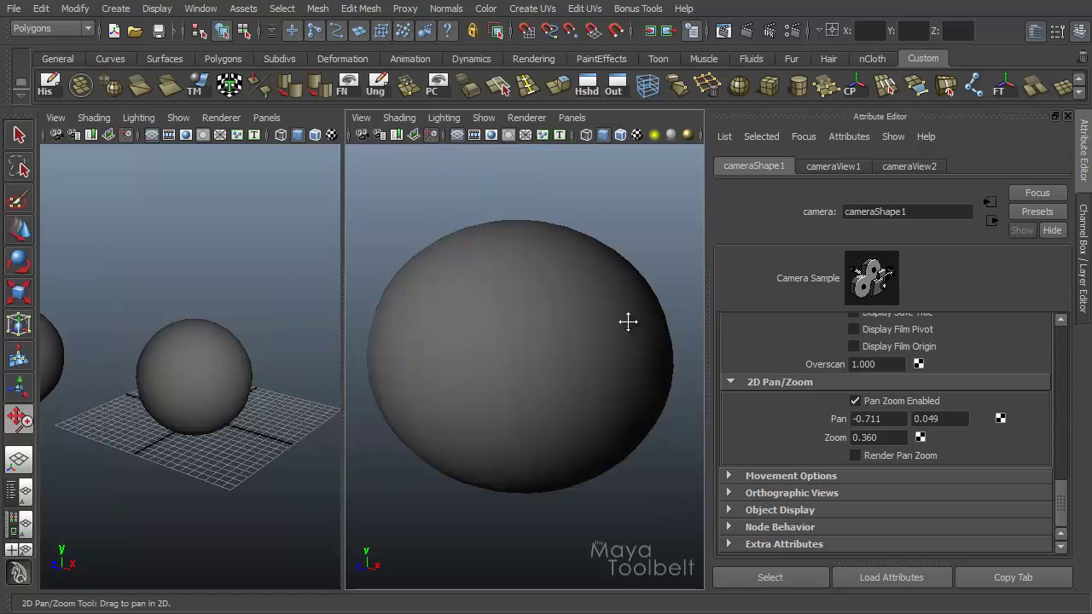
# Step: Open the Bookmark Editor for camera1 and select the cameraView2 bookmark
pyautogui.click(434, 135)
pyautogui.click(472, 198)
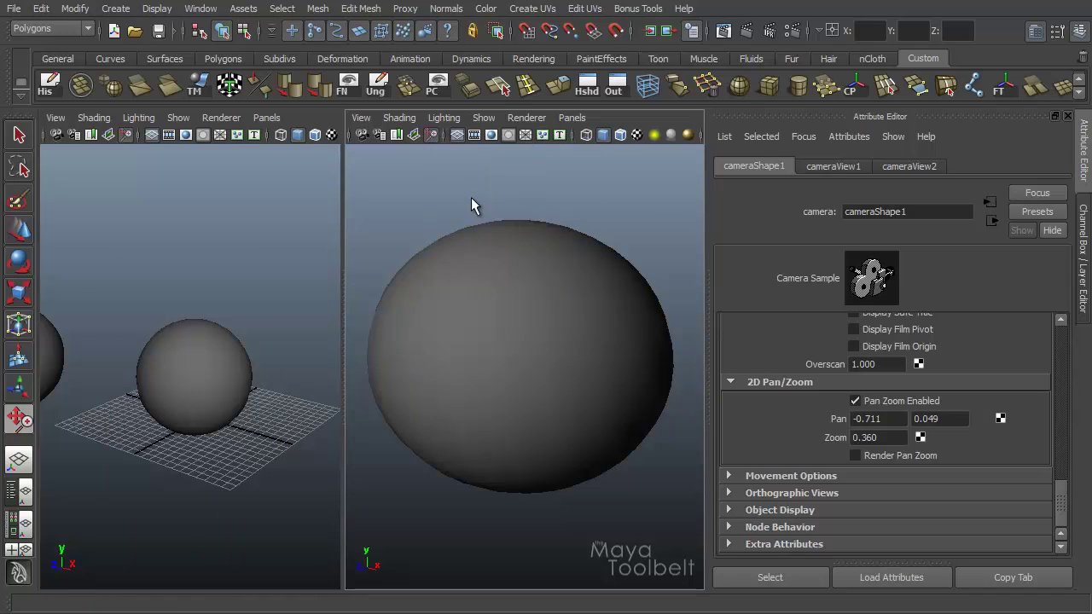
pyautogui.click(332, 210)
# Step: Review cameraView1 and cameraView2 in the Bookmark Editor, checking their name and description fields
pyautogui.click(360, 209)
pyautogui.click(375, 197)
pyautogui.click(383, 210)
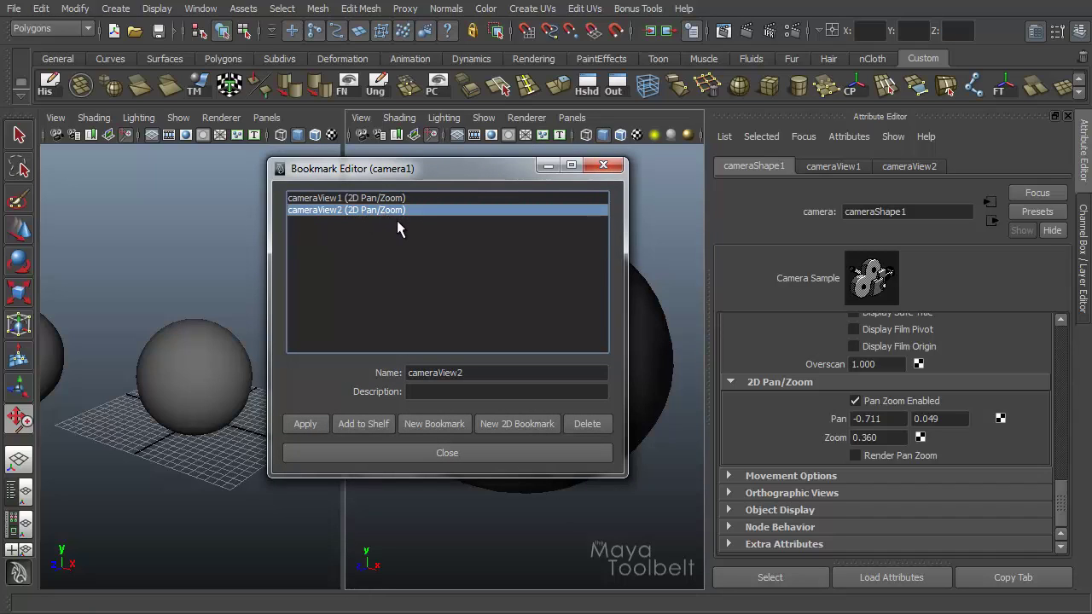
pyautogui.moveTo(491, 376); pyautogui.dragTo(386, 377)
pyautogui.click(551, 391)
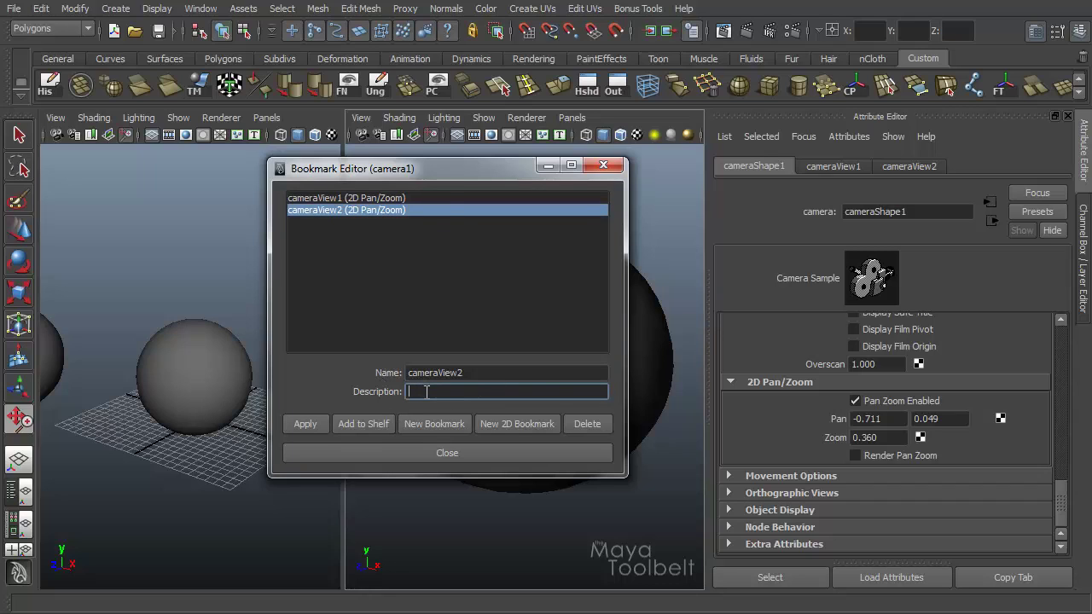
pyautogui.click(369, 199)
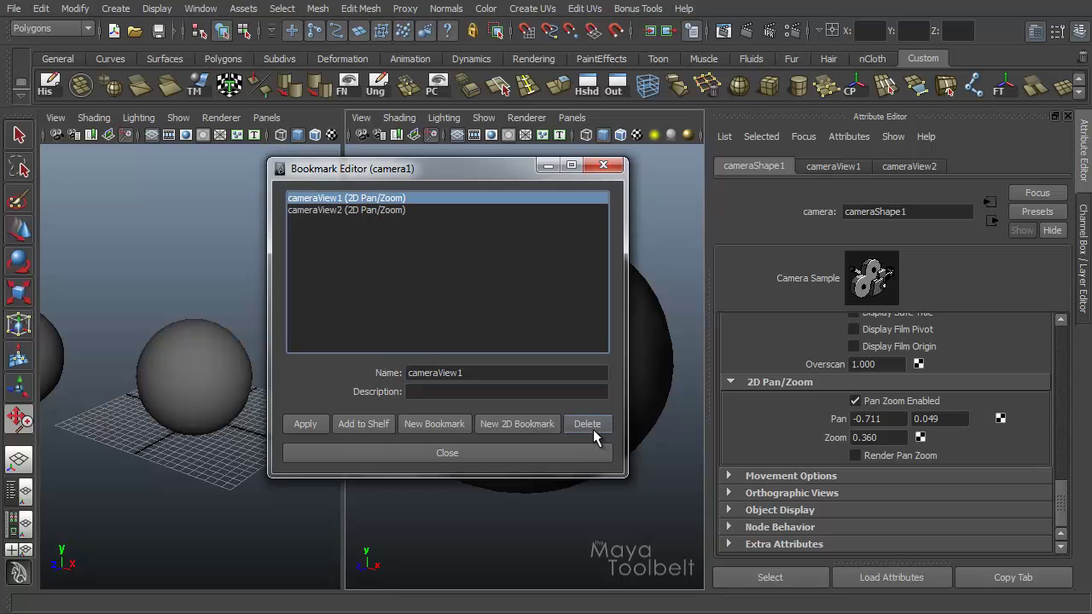
# Step: Add a new 2D bookmark, cameraView3, and apply it to the right view
pyautogui.click(526, 429)
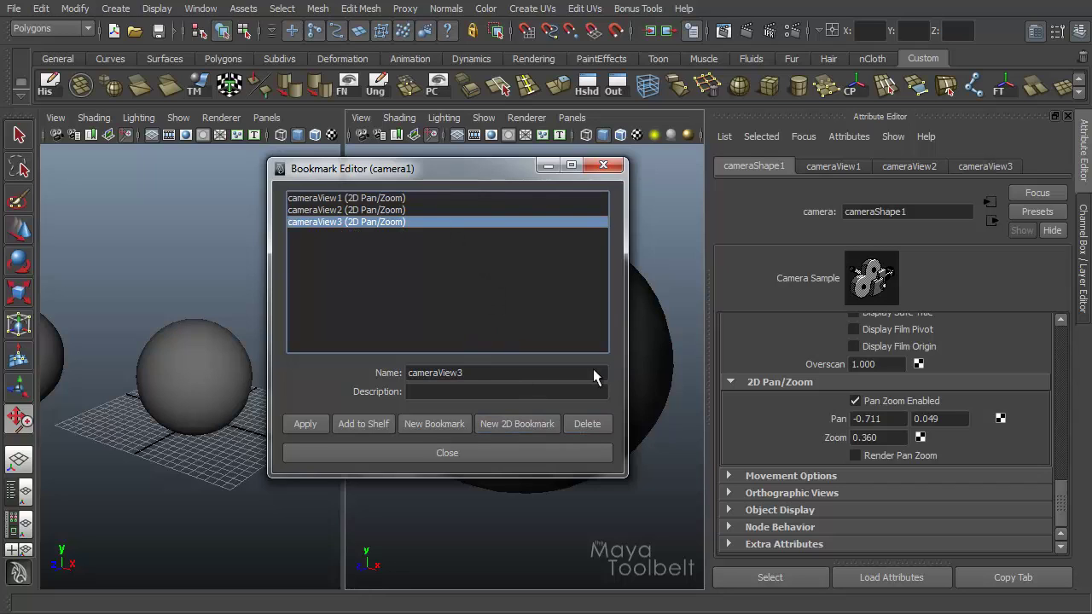
pyautogui.click(394, 210)
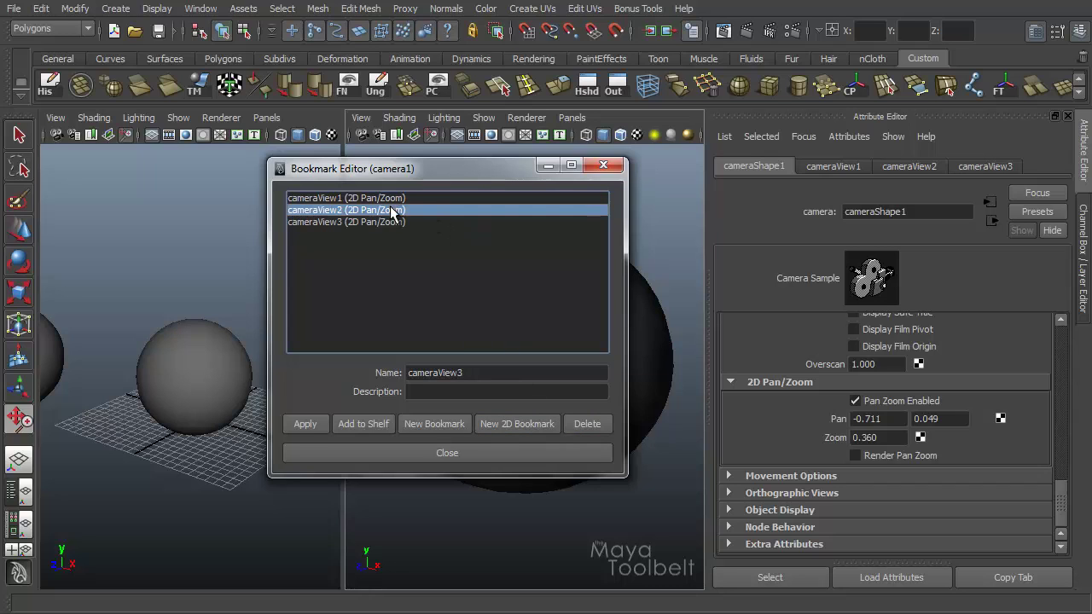
pyautogui.click(547, 167)
pyautogui.click(433, 134)
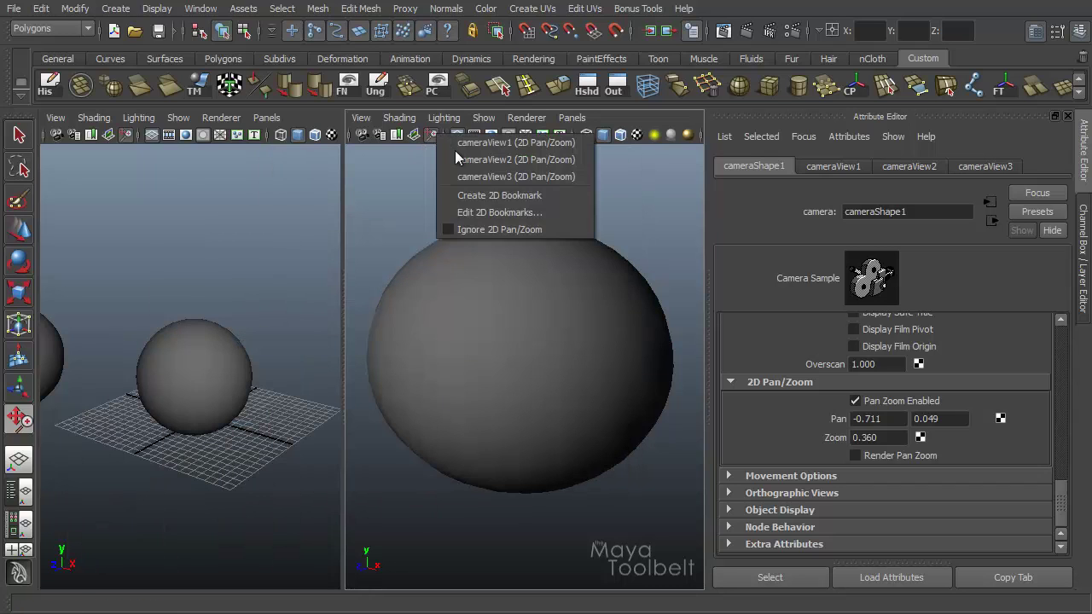
pyautogui.click(497, 177)
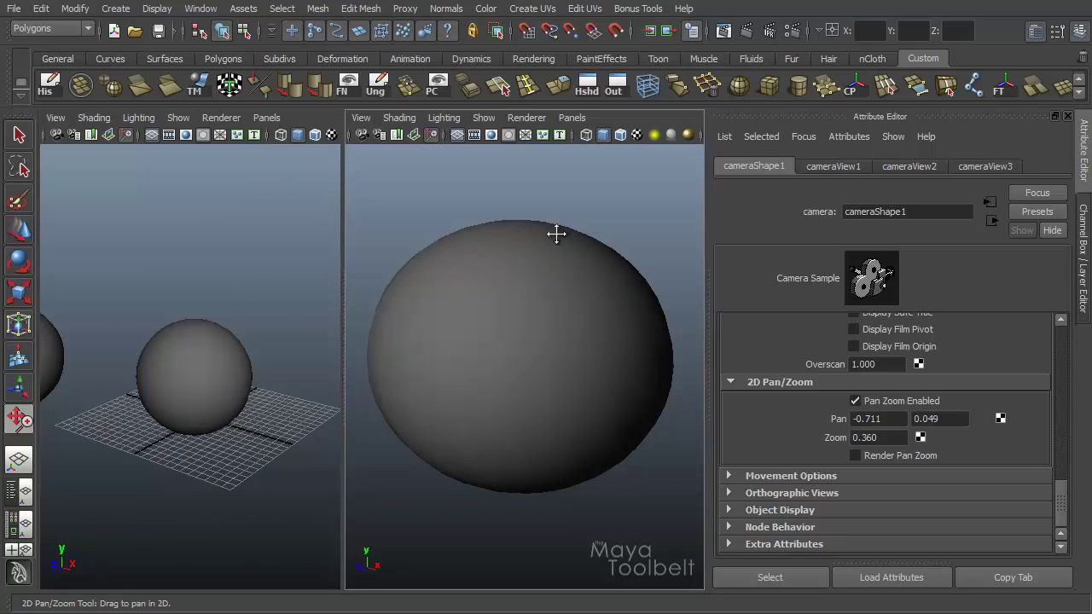
# Step: Switch the right view to cameraView1, then back to cameraView3
pyautogui.click(430, 135)
pyautogui.click(468, 142)
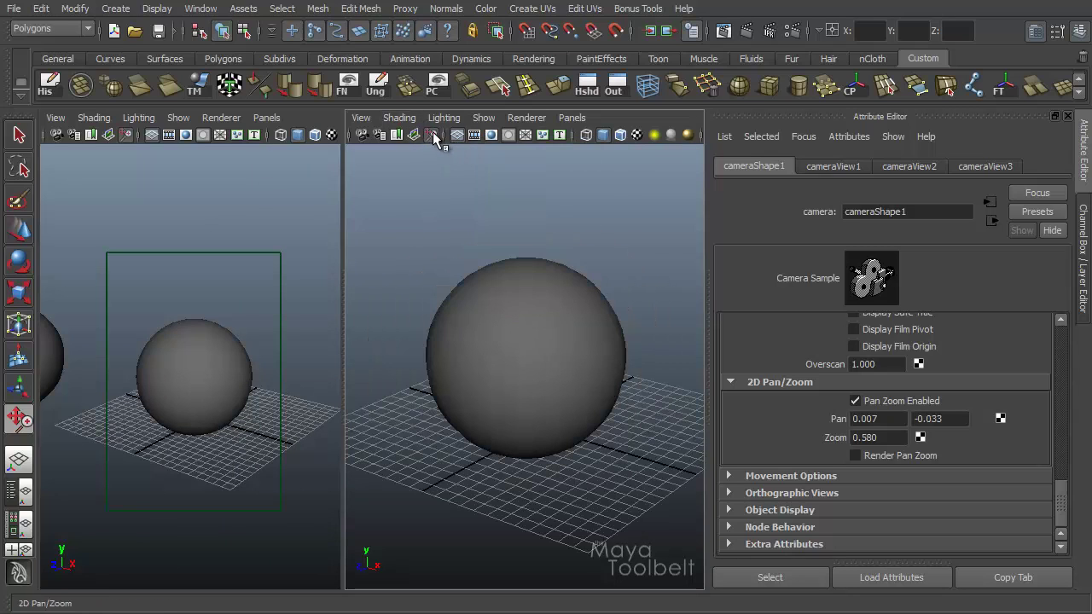
pyautogui.click(433, 135)
pyautogui.click(461, 175)
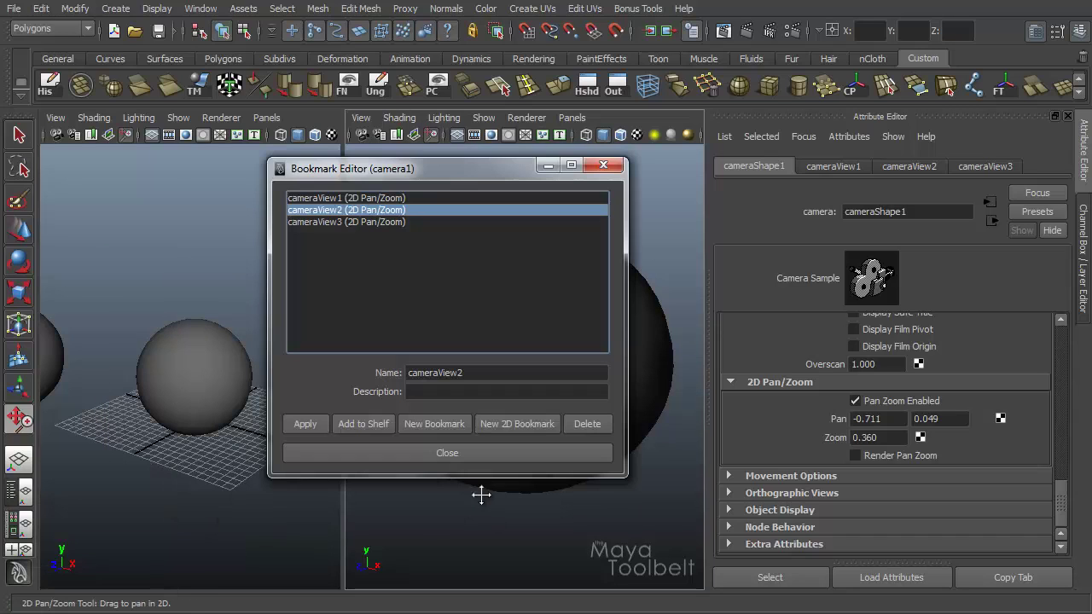
# Step: Delete the cameraView3 bookmark and close the Bookmark Editor
pyautogui.click(372, 221)
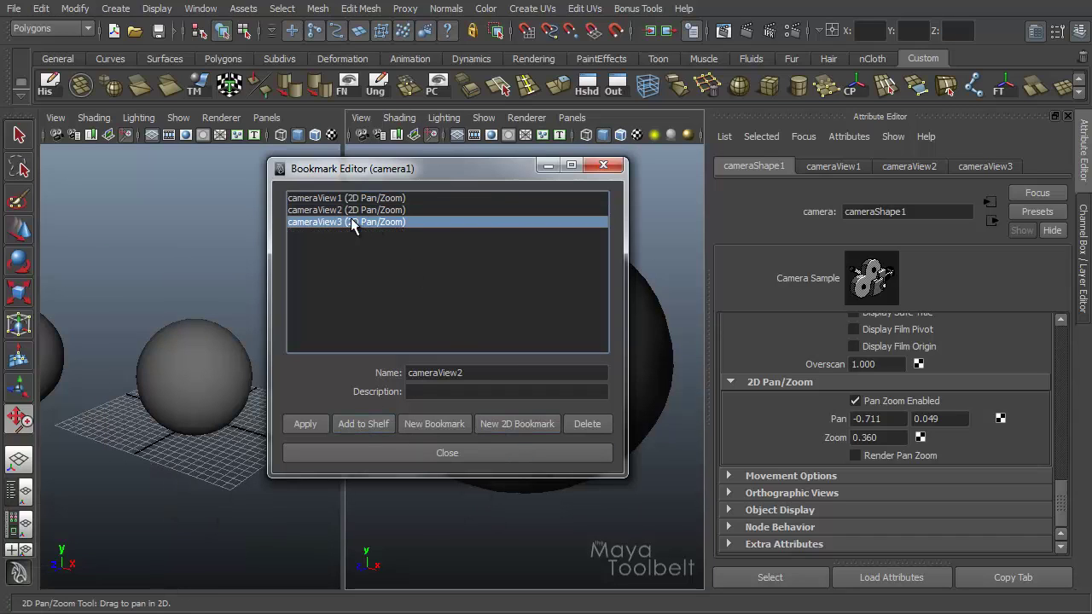
pyautogui.click(587, 424)
pyautogui.click(447, 453)
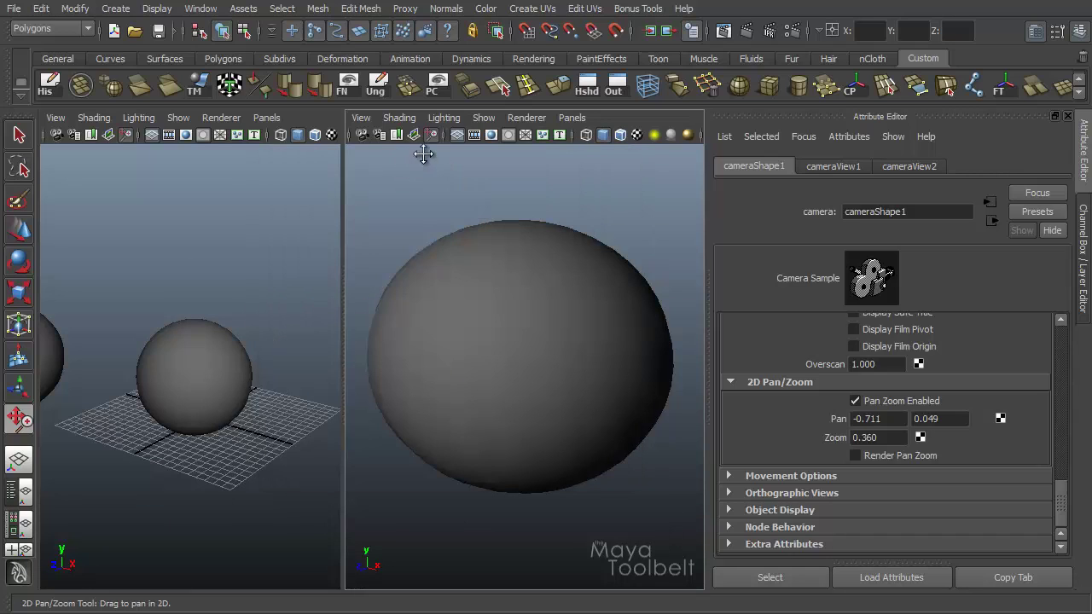
# Step: Restore the right view to cameraView1 and toggle 2D pan/zoom off and on with backslash
pyautogui.click(431, 134)
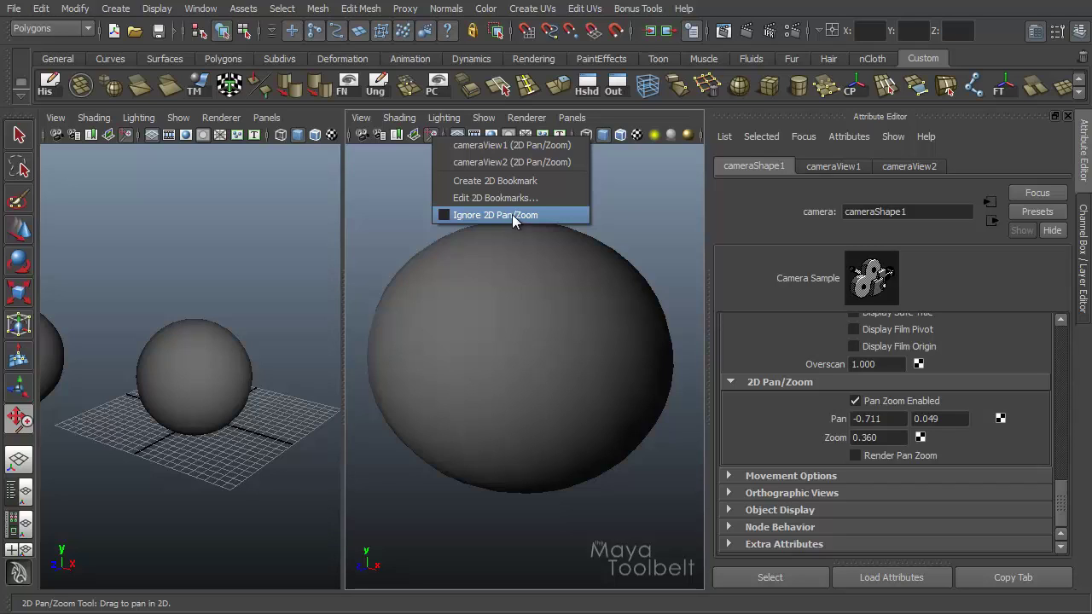
pyautogui.click(485, 147)
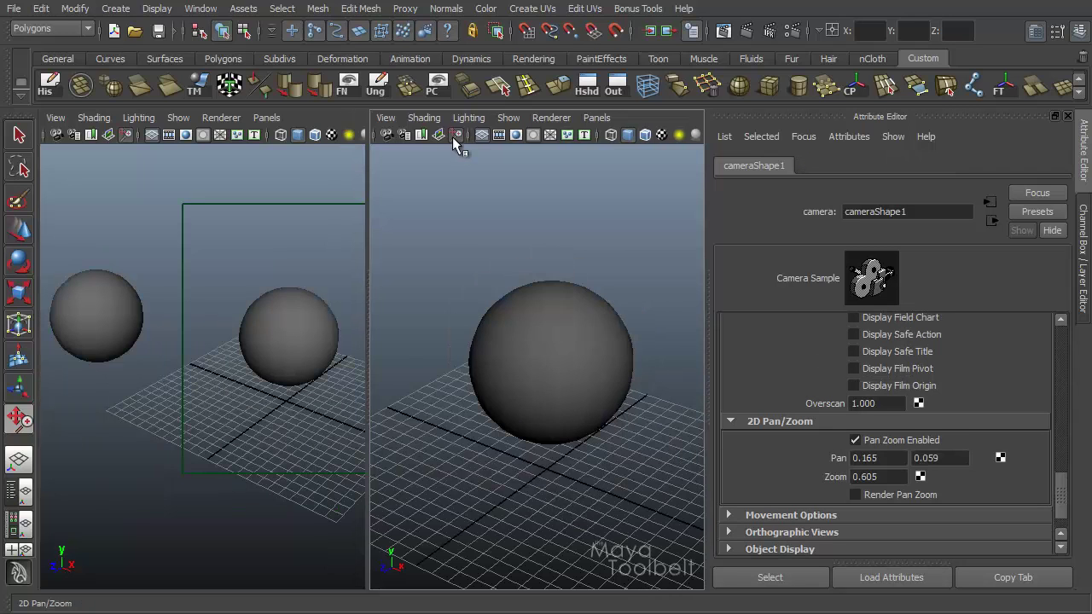
pyautogui.press('\\')
pyautogui.press('\\')
pyautogui.click(386, 118)
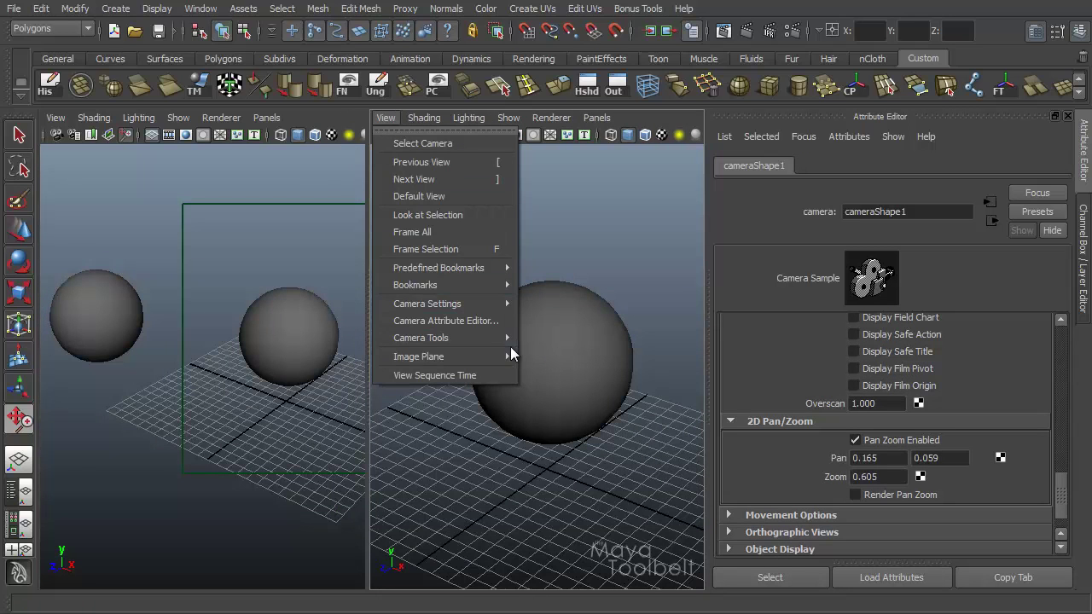
# Step: Pan the right view with the 2D Pan/Zoom Tool to reveal the other sphere (pan 0.035, 0.019)
pyautogui.moveTo(500, 341)
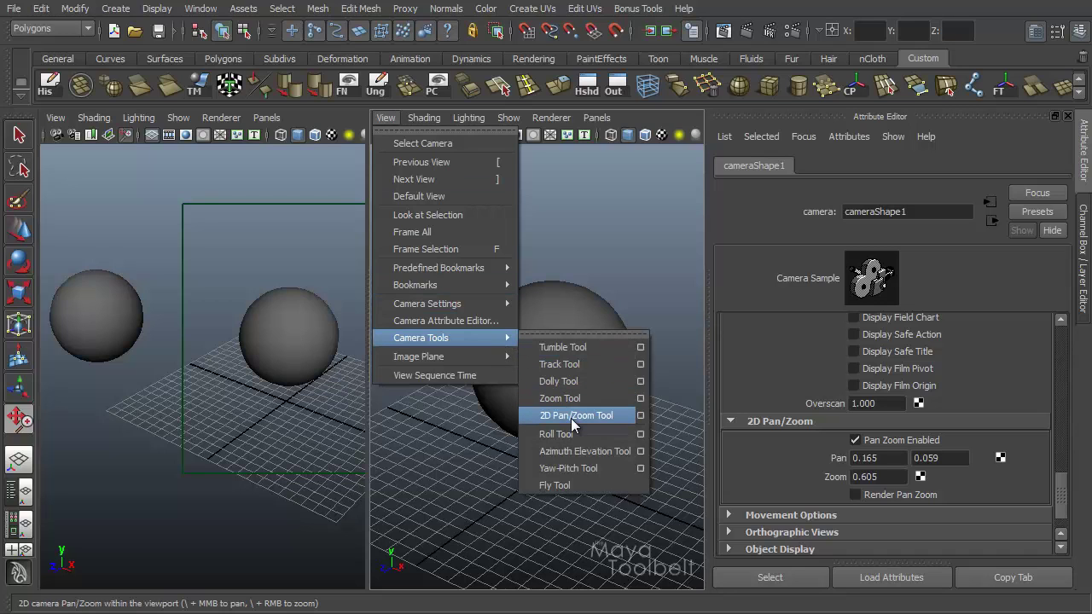
pyautogui.click(607, 419)
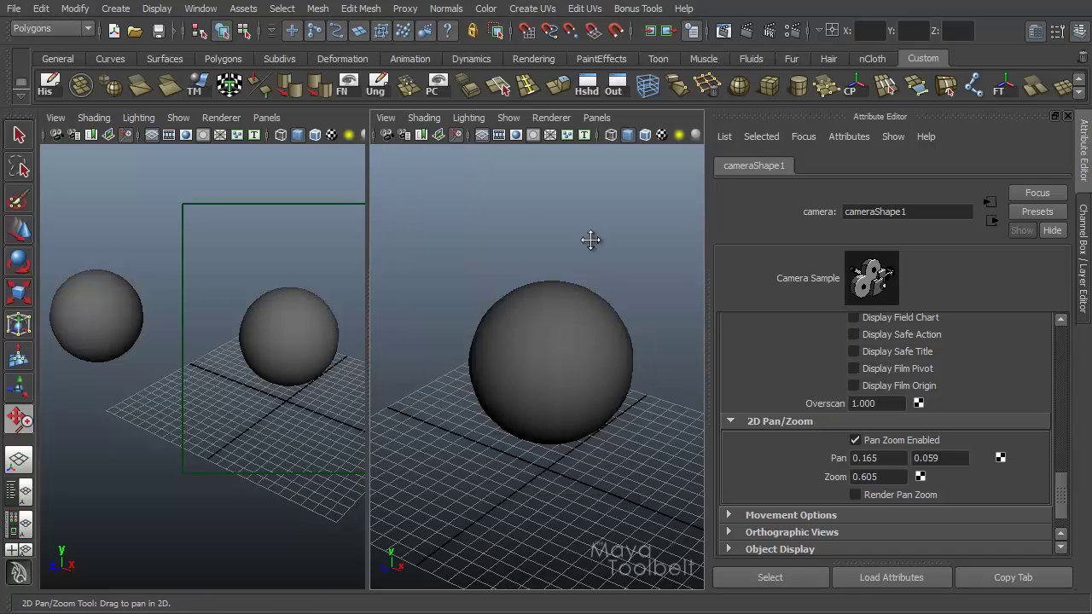
pyautogui.moveTo(573, 302); pyautogui.dragTo(543, 320)
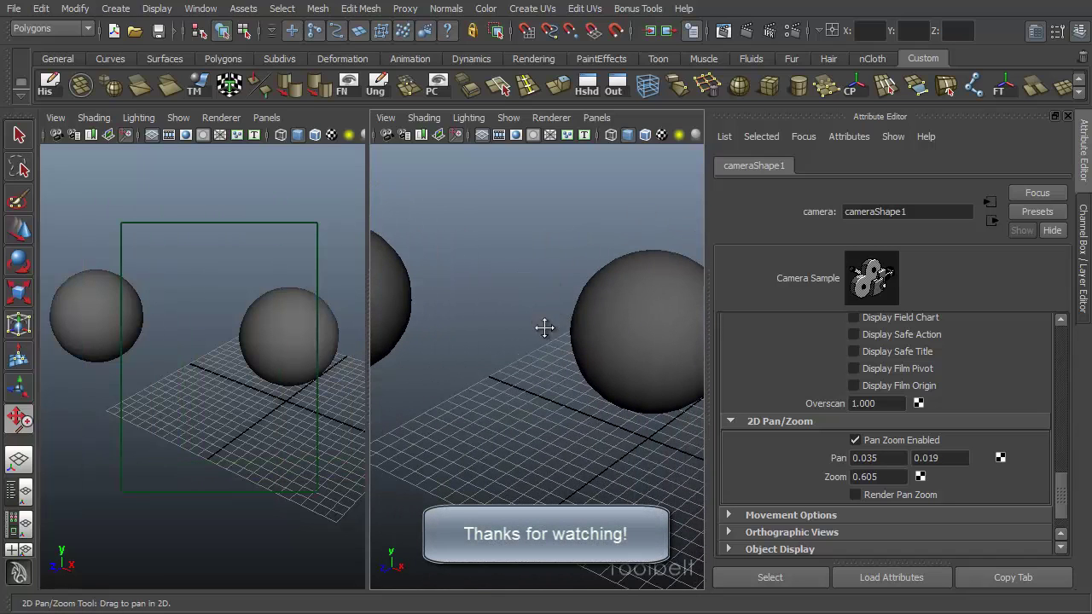